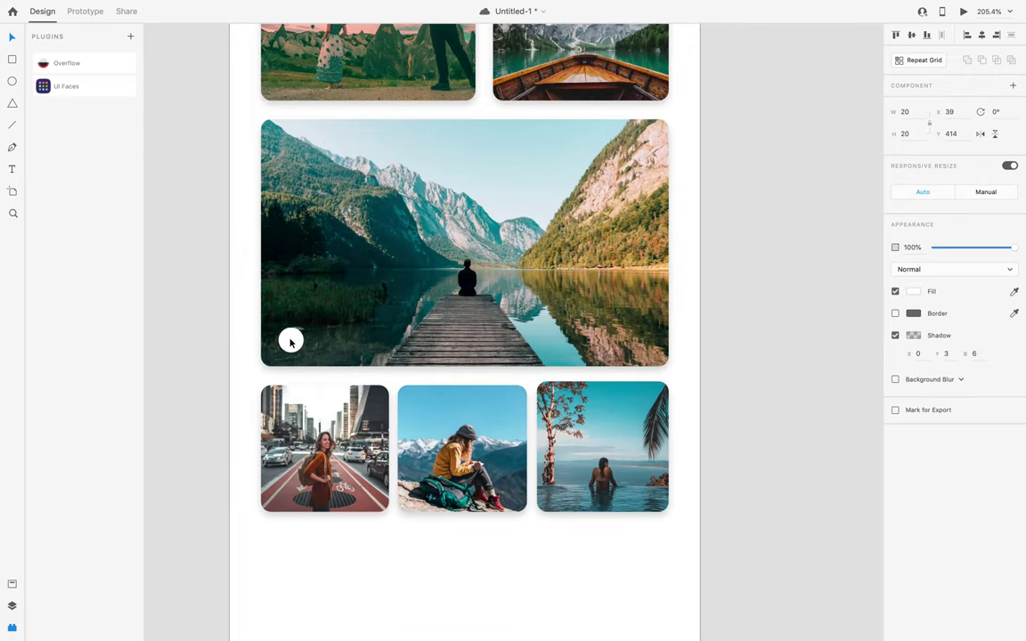
Place copies of the white avatar circle on the remaining photos and fill the circles with avatars using UI Faces
scroll(291, 341, down, 3)
drag(289, 342, 288, 164)
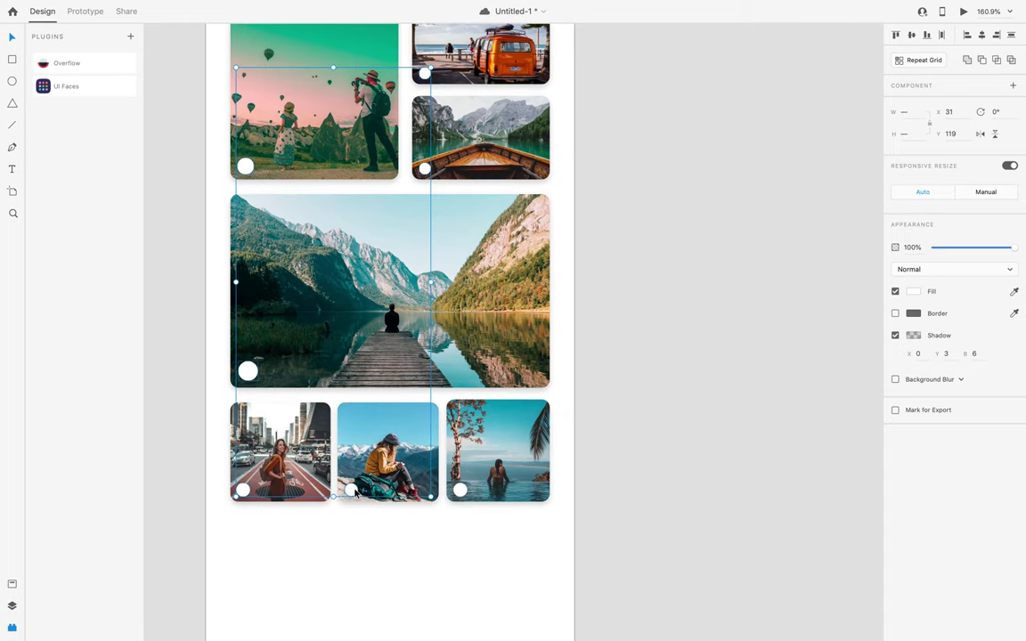
click(66, 86)
click(105, 103)
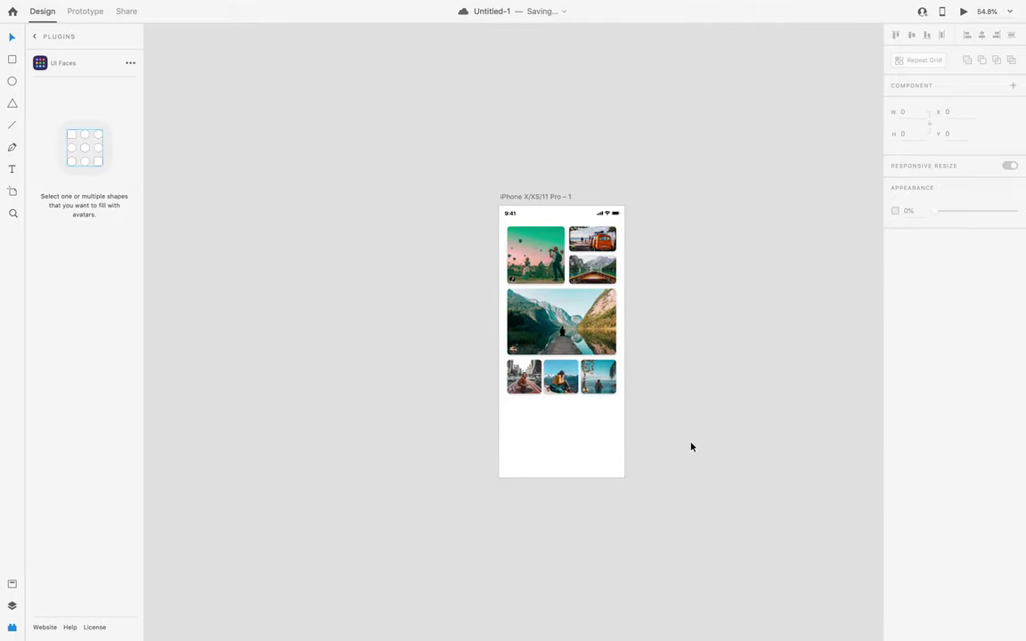
Add a copy of the top three-photo cluster beneath the bottom photo row and give it new travel photos
drag(691, 446, 449, 252)
key(ctrl+r)
drag(561, 396, 585, 501)
click(672, 499)
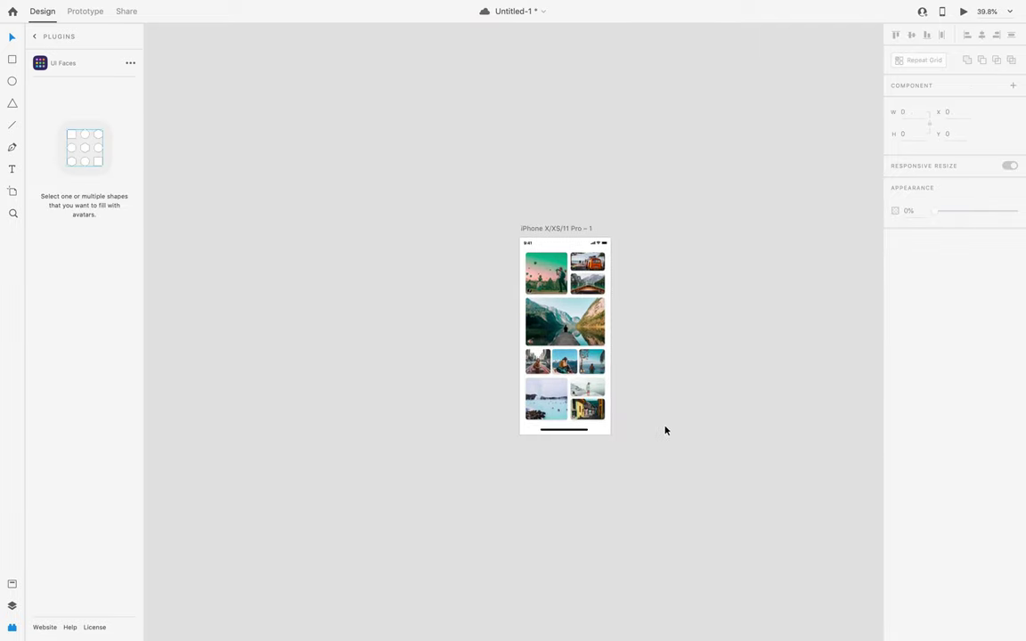
Duplicate the bottom two photo blocks 20 px below the last one and arrange the copies behind the home indicator bar
drag(648, 417, 513, 362)
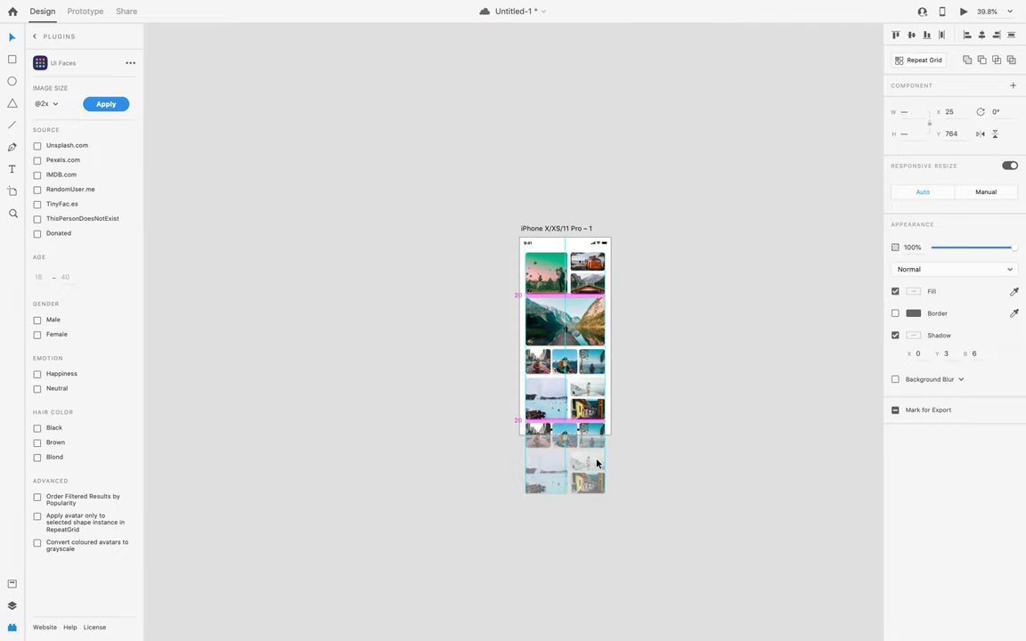
key(super+3)
right_click(545, 425)
click(642, 611)
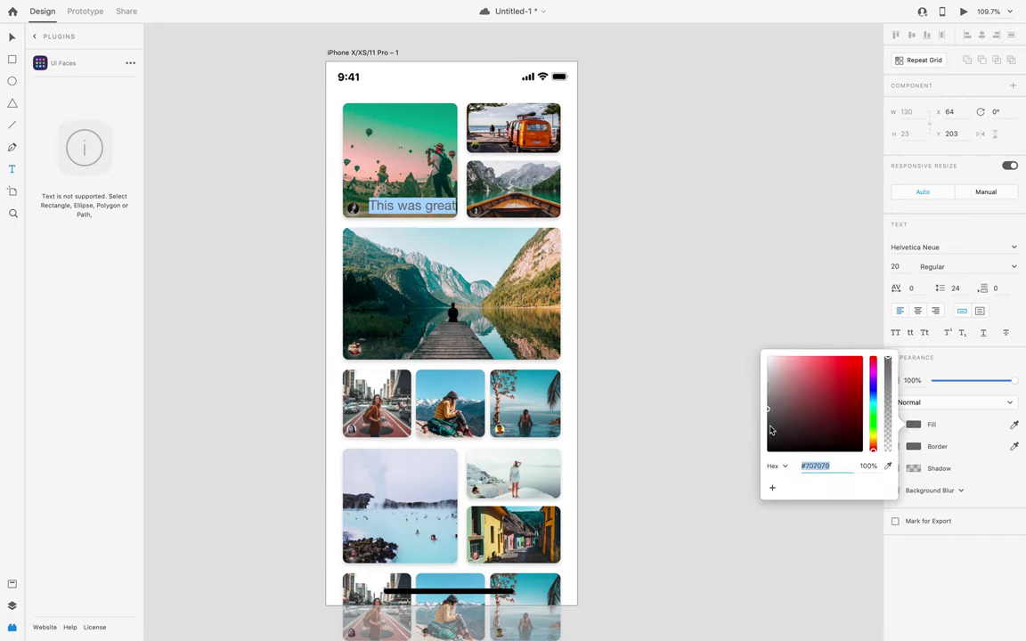
Colour the "This was great" caption on the balloon photo white (#FFFFFF) and reduce its text size to 6
text(000000)
key(Return)
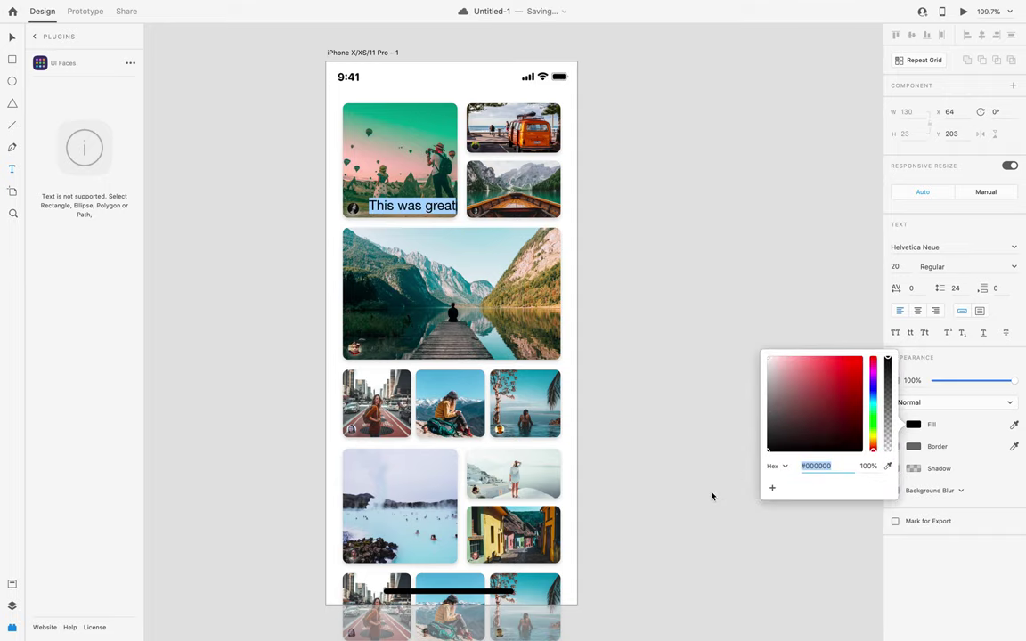
key(super+z)
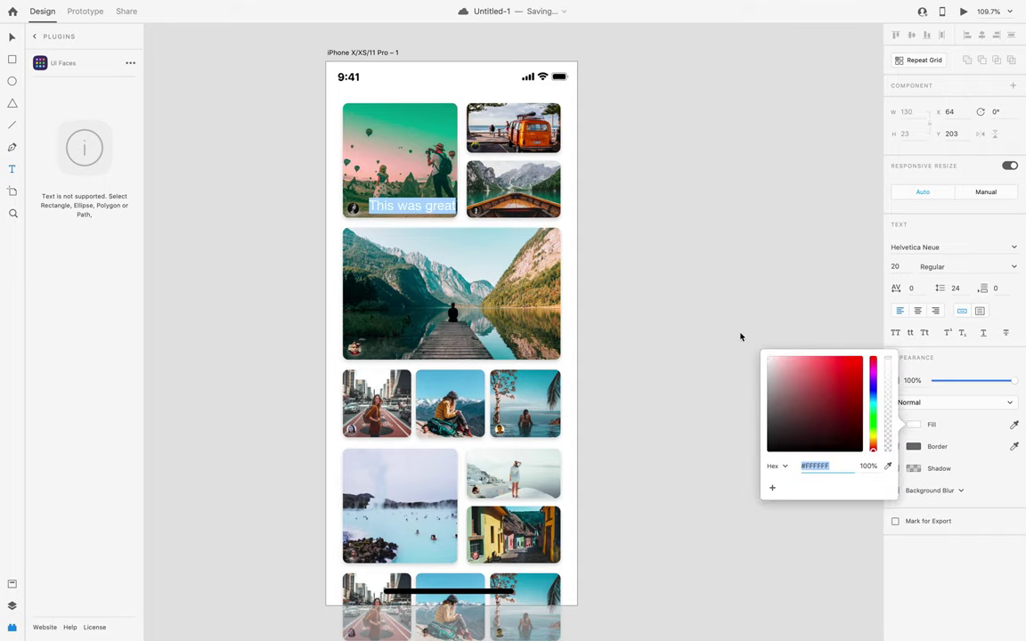
key(Escape)
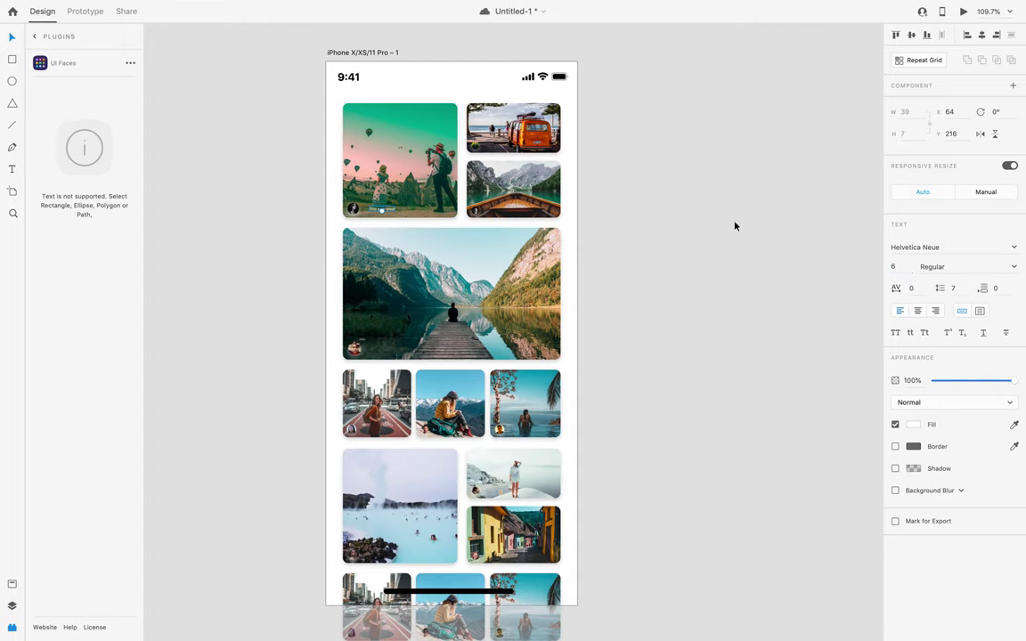
Move the caption to the top of the balloon photo, enlarge its text to size 9 and add exclamation marks
scroll(735, 227, up, 5)
drag(529, 291, 514, 130)
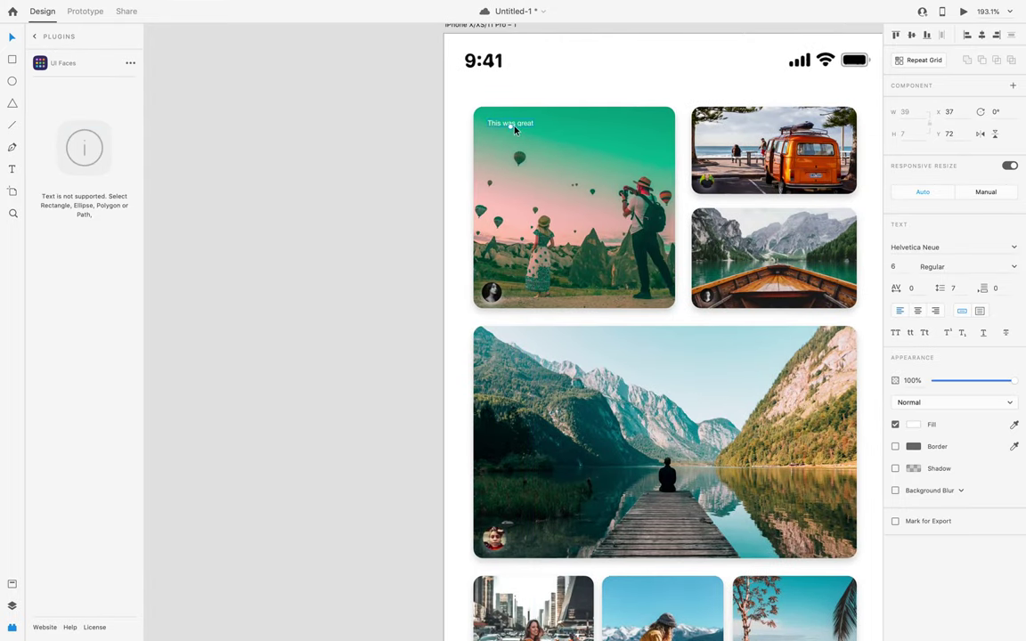
key(super+shift+period)
key(super+shift+period)
key(super+shift+period)
scroll(396, 184, down, 2)
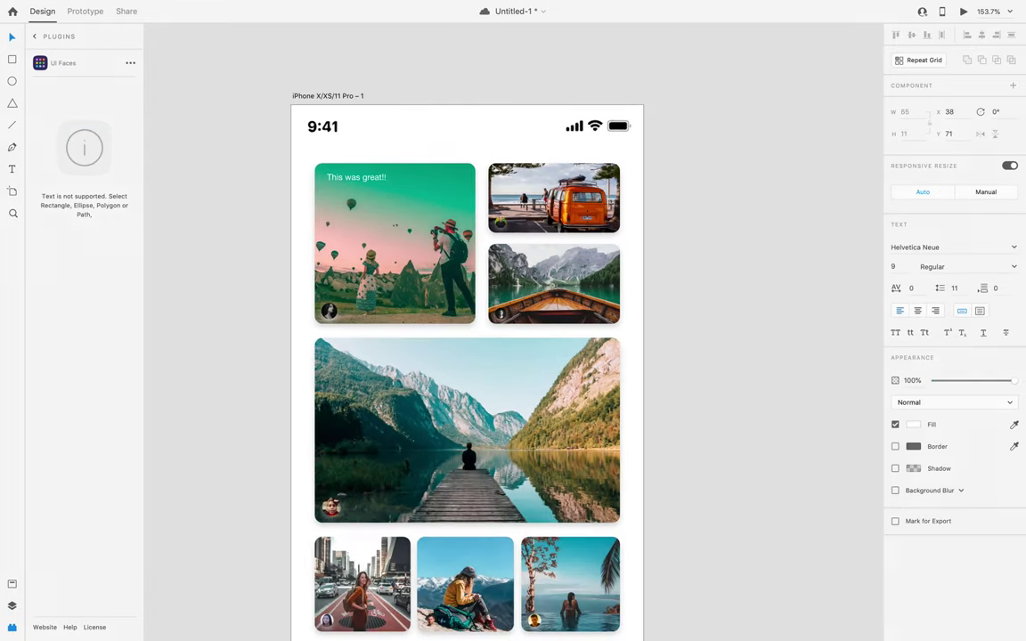
click(657, 258)
Duplicate the caption beside the balloon photo's avatar and change the copy's text to "The Traveler"
scroll(375, 332, up, 5)
drag(352, 47, 376, 301)
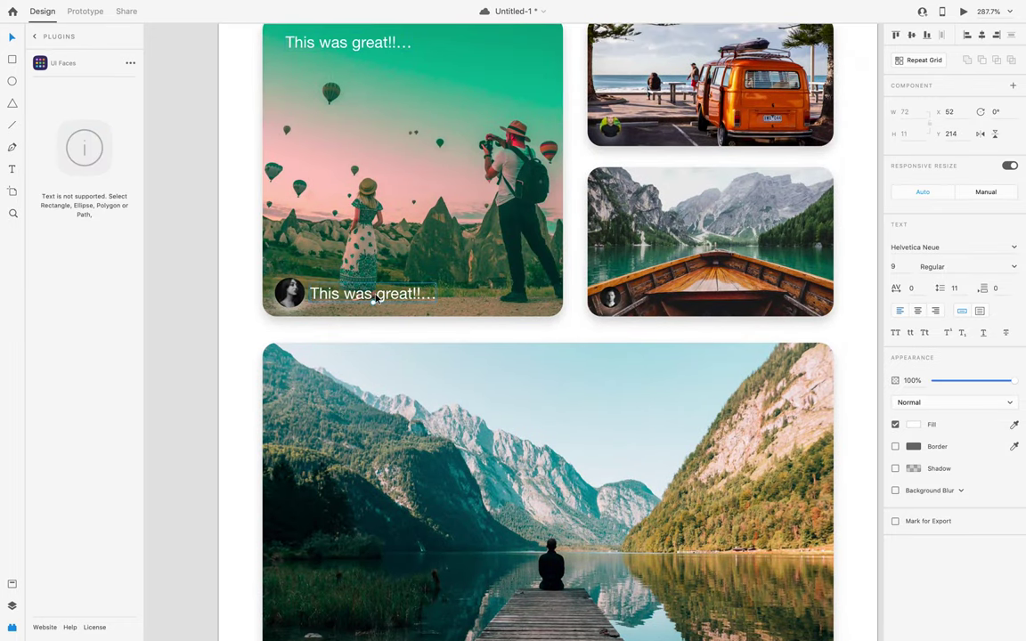
key(Return)
text(The)
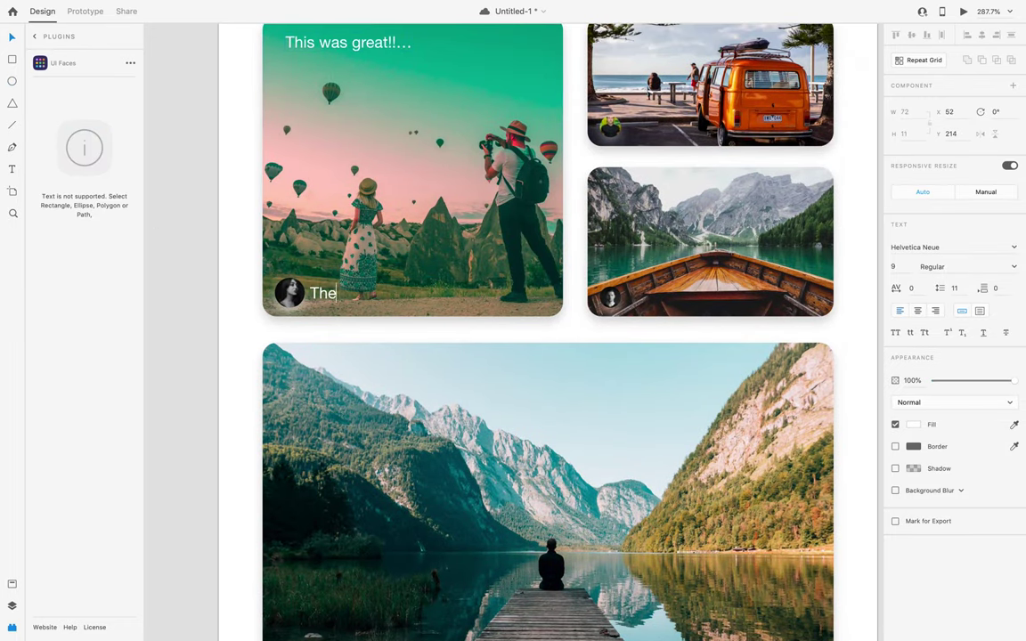
text( Traveler)
key(Escape)
key(Escape)
scroll(587, 361, down, 5)
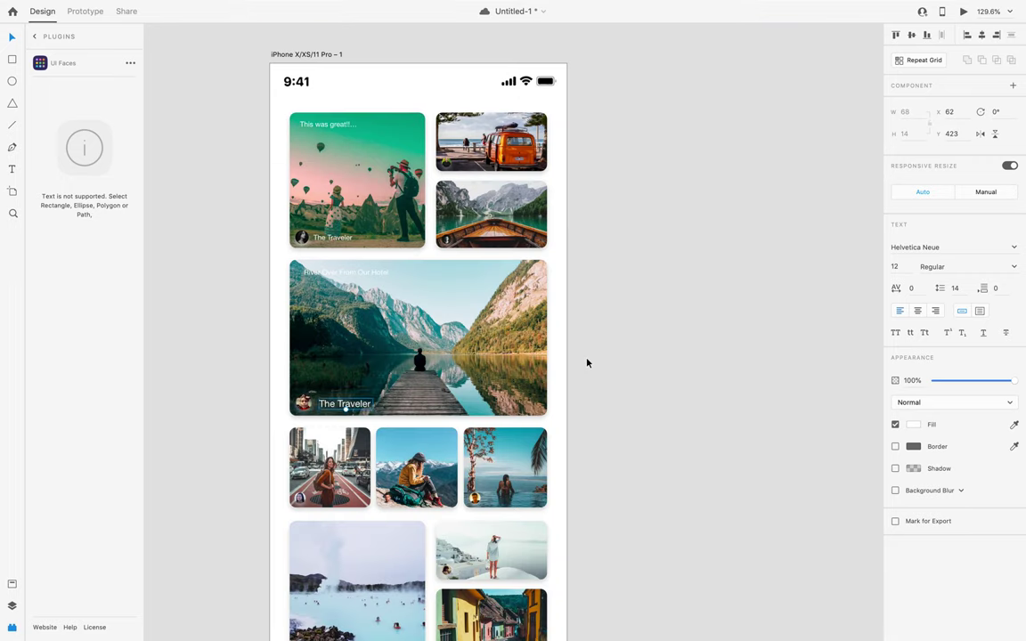
Draw a closed heart outline with the Pen tool beside the artboard and curve the inner points of its lobes
key(ctrl+a)
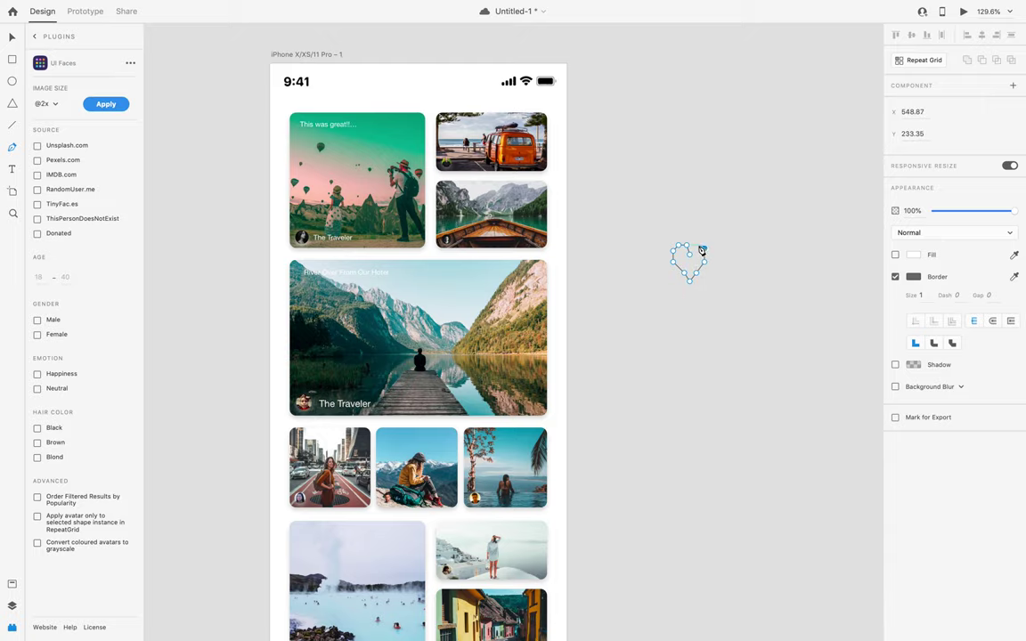
scroll(562, 180, right, 3)
scroll(562, 180, up, 5)
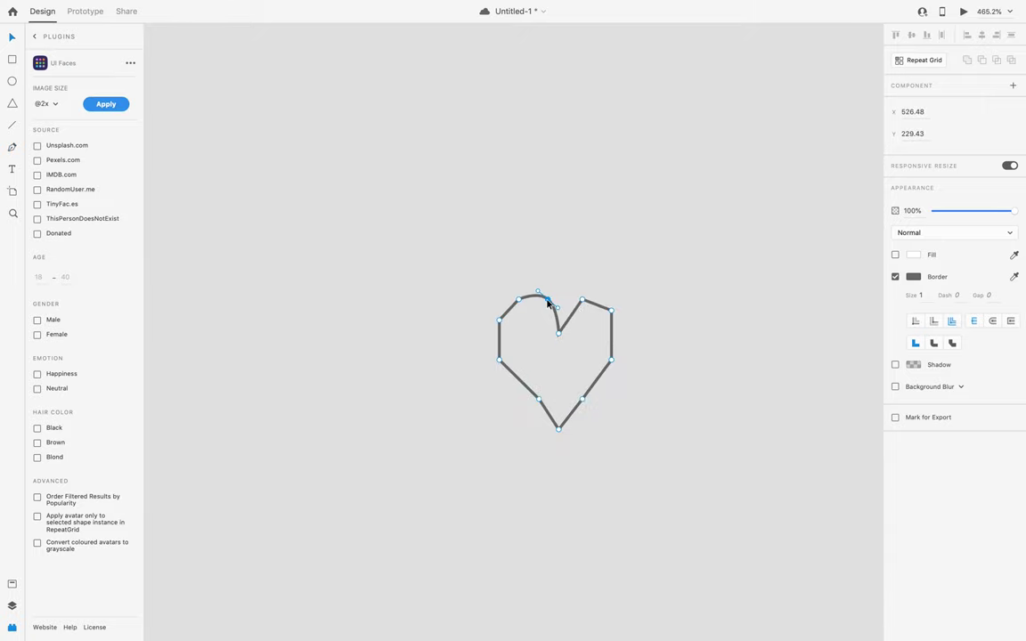
scroll(614, 313, up, 5)
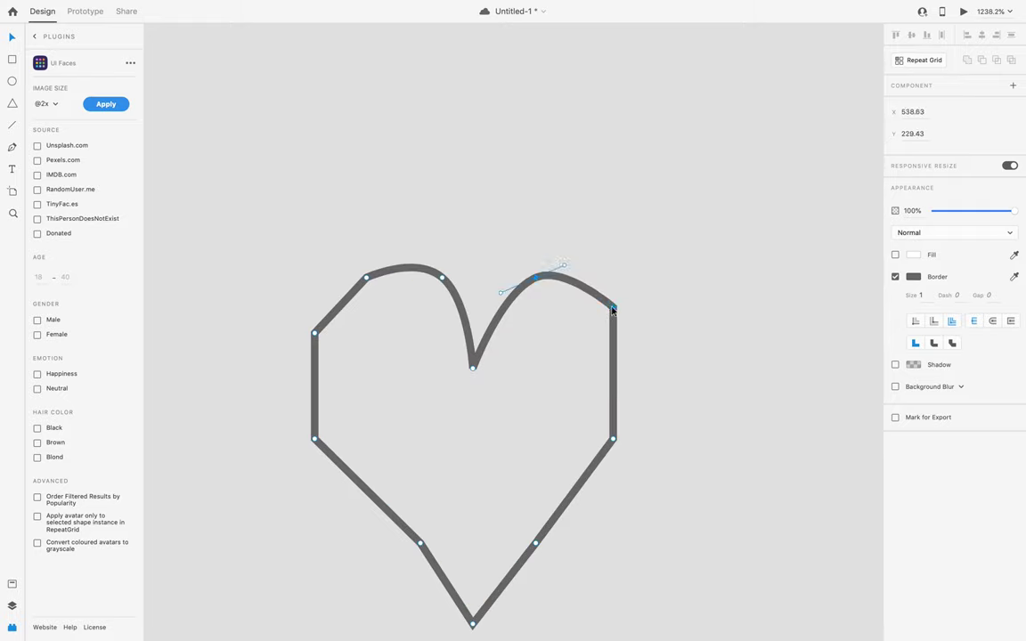
Smooth the heart's right side into curves and shift its lower right point inward
double_click(613, 308)
double_click(613, 439)
drag(538, 549, 502, 560)
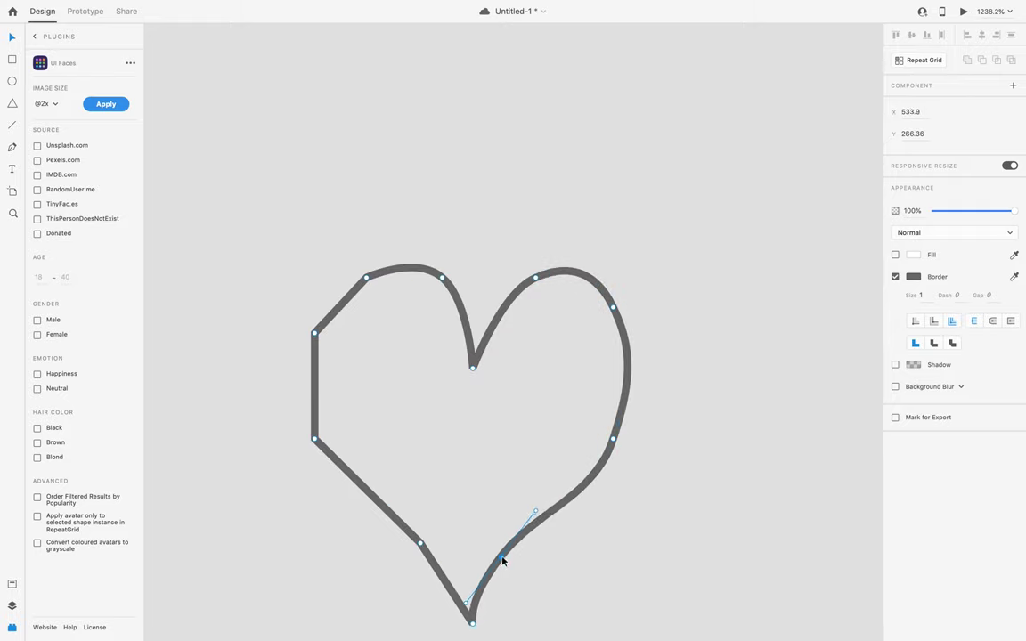
Smooth the heart's left side into curves and adjust its points to balance the right side
double_click(366, 280)
drag(366, 280, 365, 266)
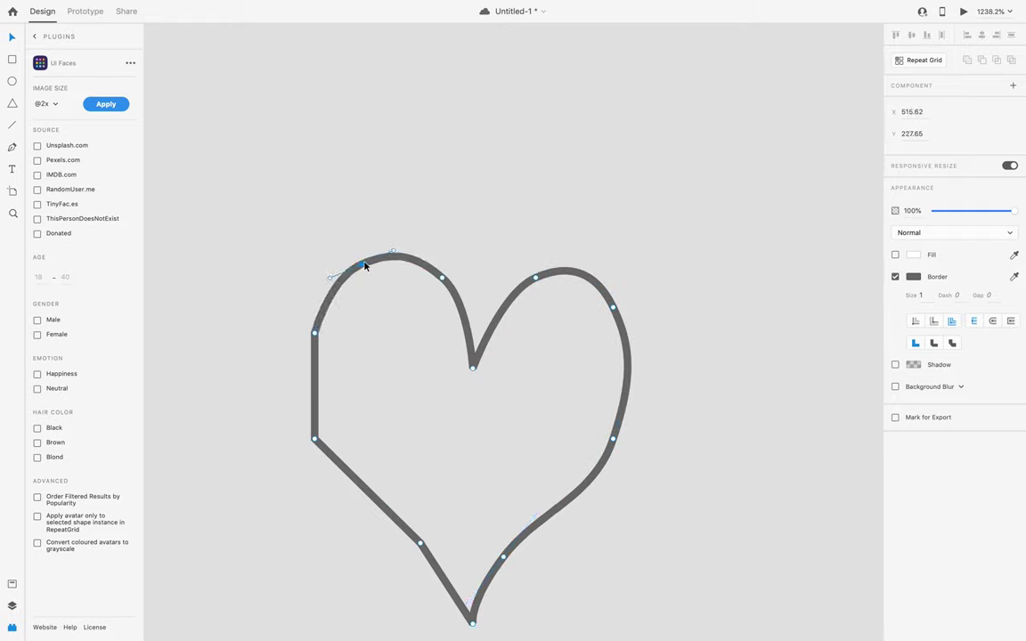
double_click(314, 336)
mouse_move(317, 346)
mouse_down()
mouse_move(328, 382)
mouse_move(309, 339)
mouse_up()
drag(314, 440, 336, 490)
drag(420, 543, 434, 590)
click(749, 532)
Fill the heart with white (#FFFFFF) and remove its border
scroll(612, 287, down, 10)
click(582, 309)
click(913, 254)
key(Return)
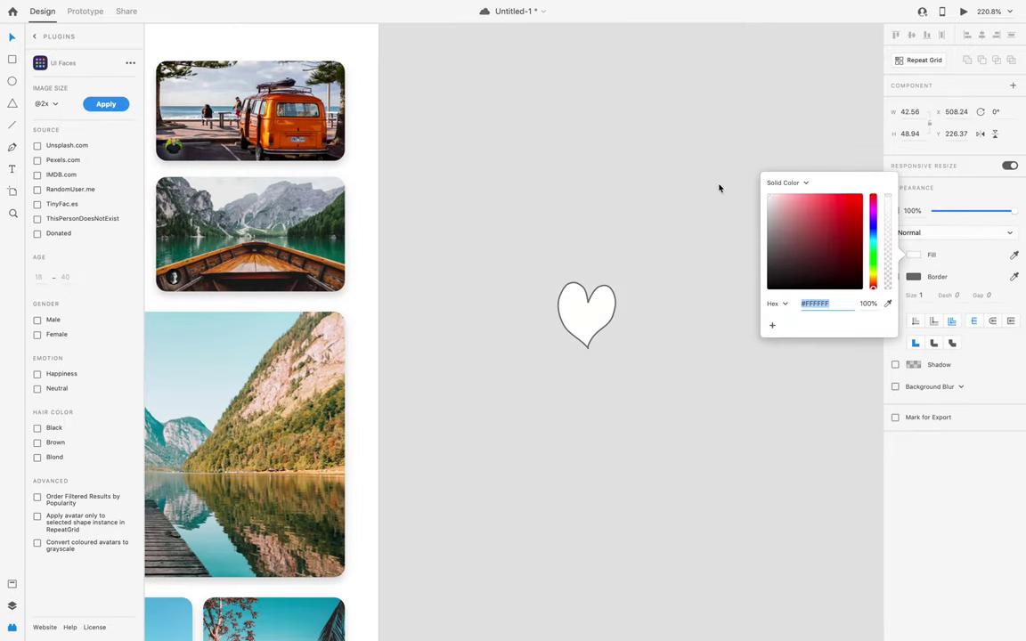
key(Escape)
click(565, 314)
click(895, 277)
Shrink the heart to about 12.5 × 14.4 and place it beside "The Traveler" on the balloon photo
scroll(787, 340, down, 5)
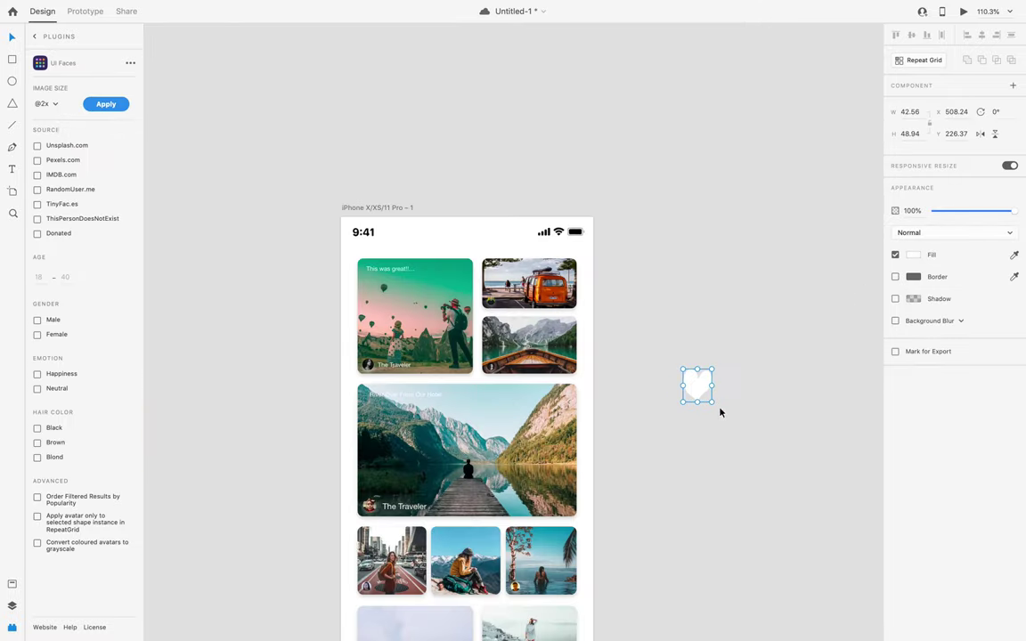
scroll(689, 389, up, 5)
drag(692, 394, 293, 301)
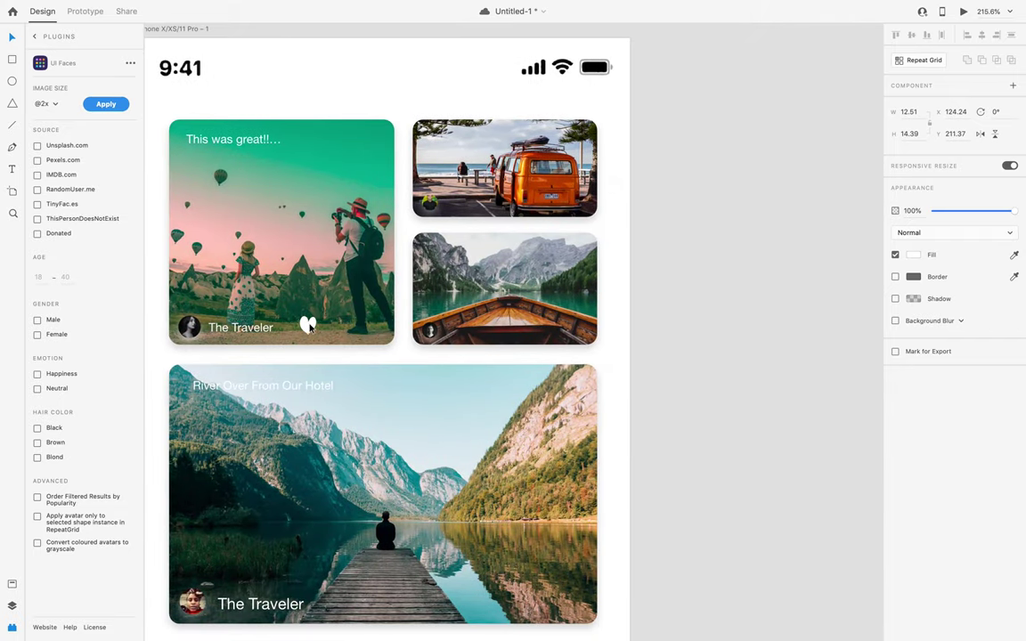
Add a small white "Thailand" label under the caption on the balloon photo
scroll(308, 327, up, 3)
click(419, 374)
scroll(193, 158, down, 4)
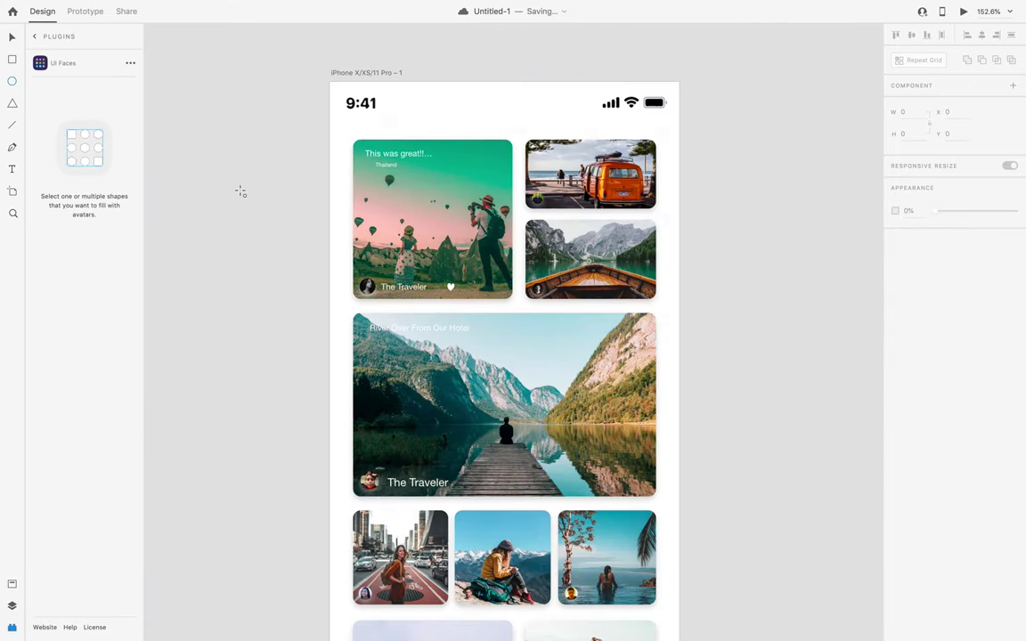
Draw a borderless white circle and, below it, a borderless 28 × 24 triangle pointing down, beside the artboard
drag(241, 191, 247, 197)
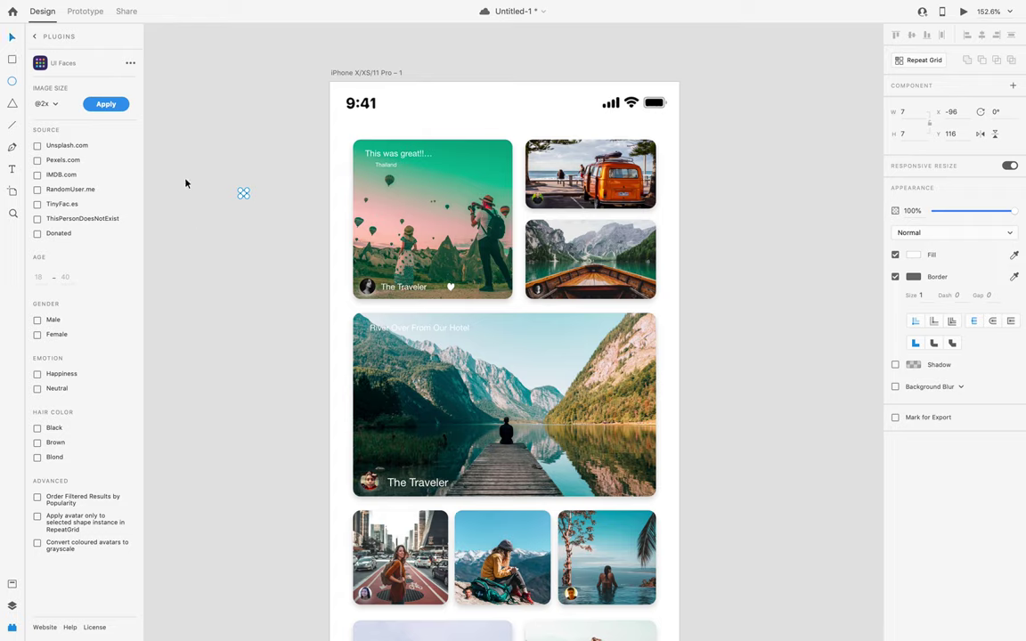
key(Delete)
mouse_move(217, 177)
mouse_down()
mouse_move(249, 210)
mouse_move(251, 260)
mouse_up()
click(895, 276)
key(y)
click(895, 299)
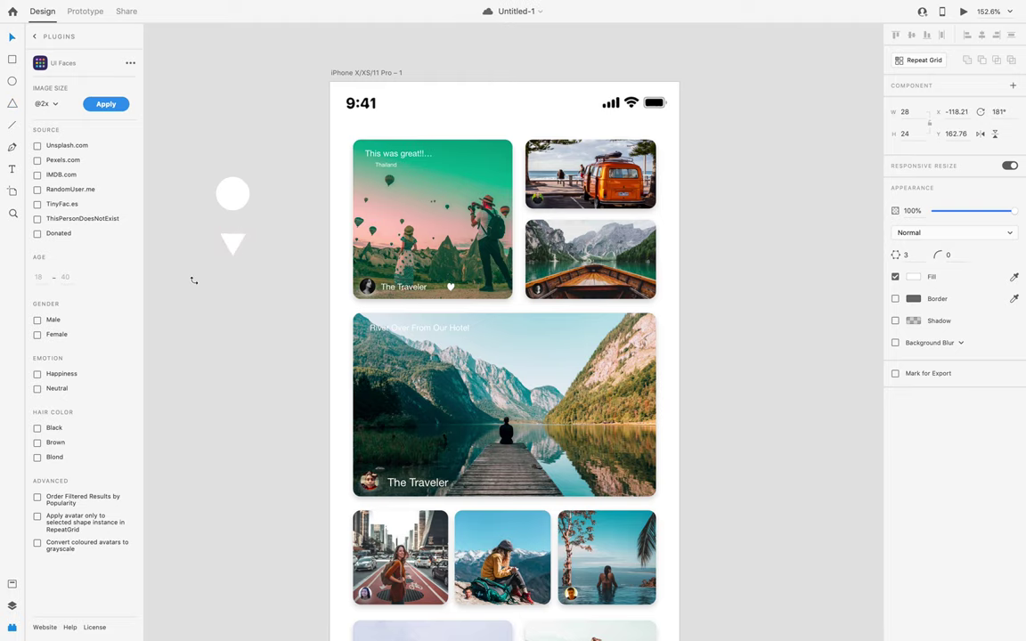
Join the triangle to the circle as a location pin and draw a 12 × 12 circle in the pin's head
scroll(221, 258, up, 3)
drag(220, 258, 293, 261)
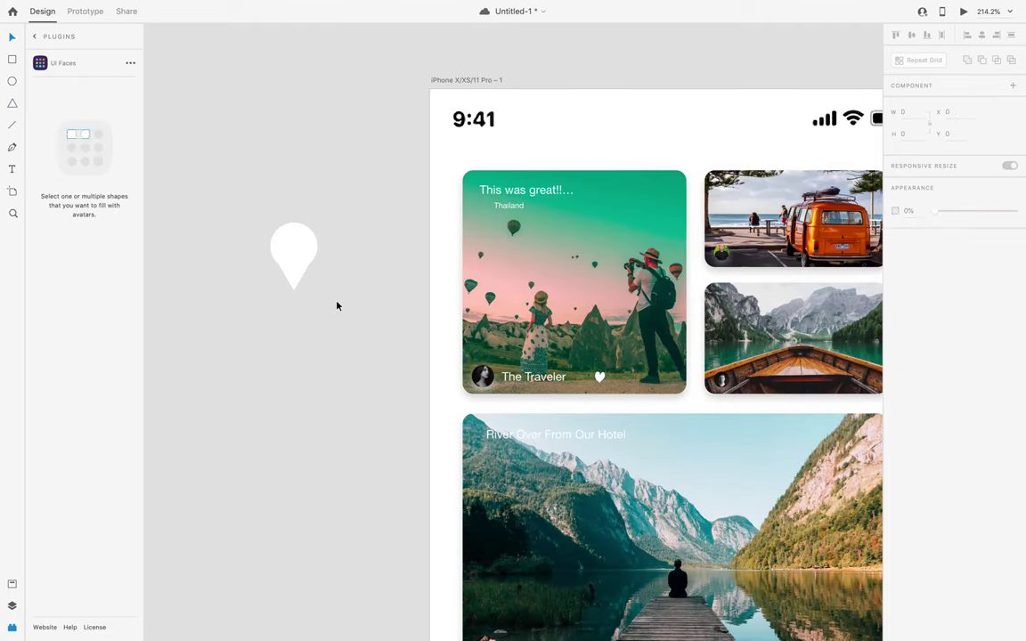
scroll(341, 268, up, 5)
key(Escape)
scroll(239, 288, down, 4)
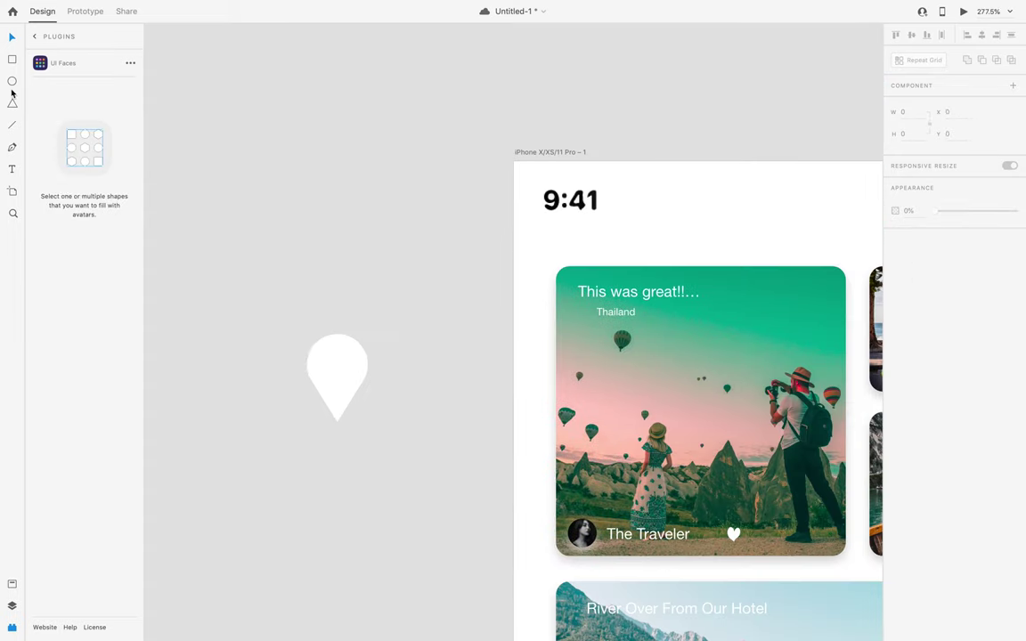
drag(330, 359, 349, 379)
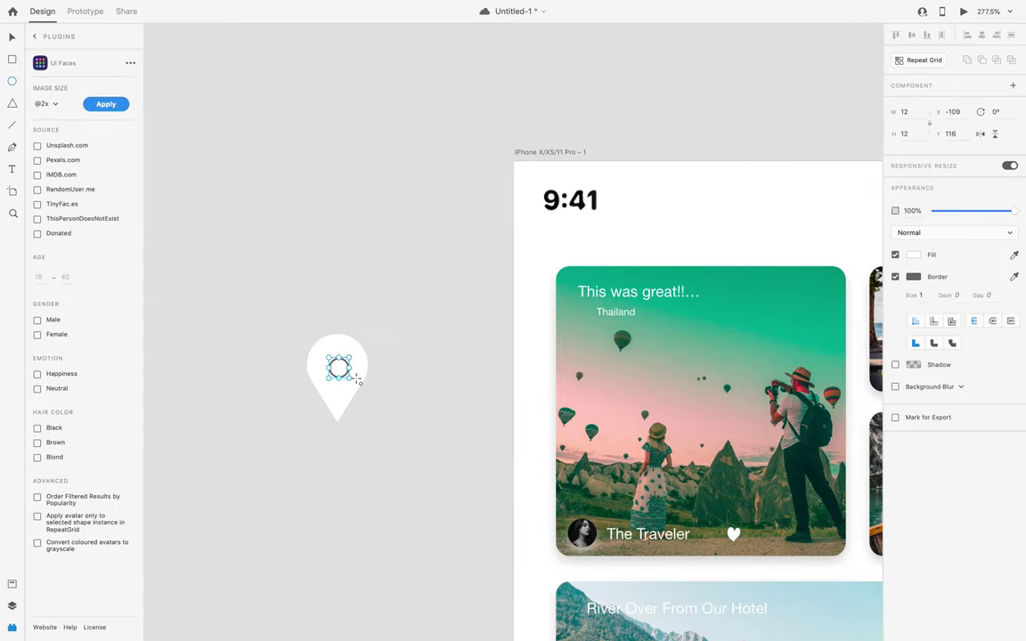
key(Escape)
Fill the pin's outer circle and triangle with a bright cyan-blue colour
drag(377, 369, 354, 413)
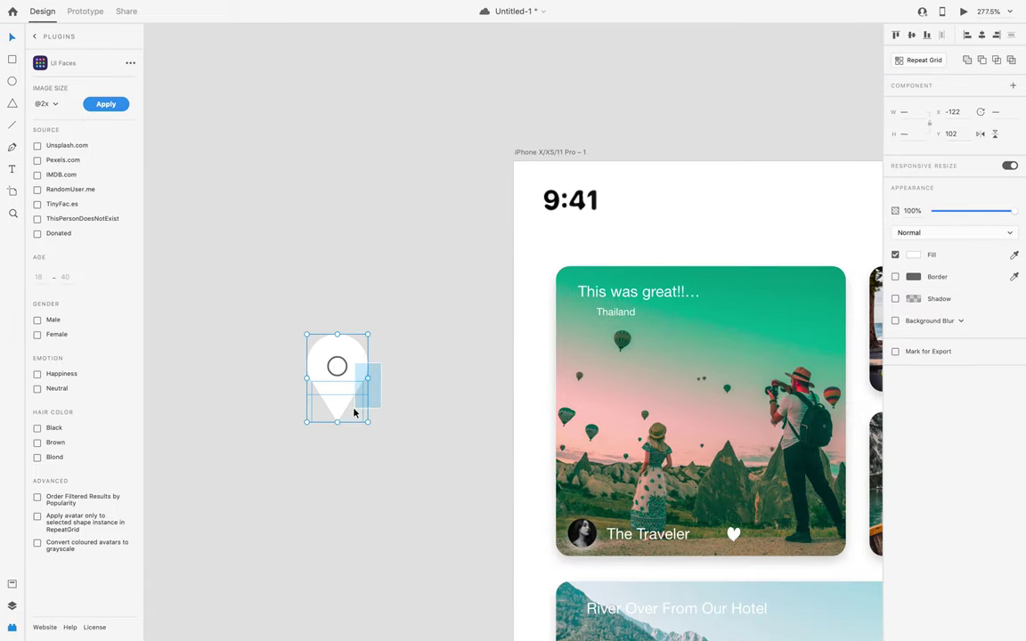
click(913, 255)
click(873, 248)
drag(824, 210, 873, 236)
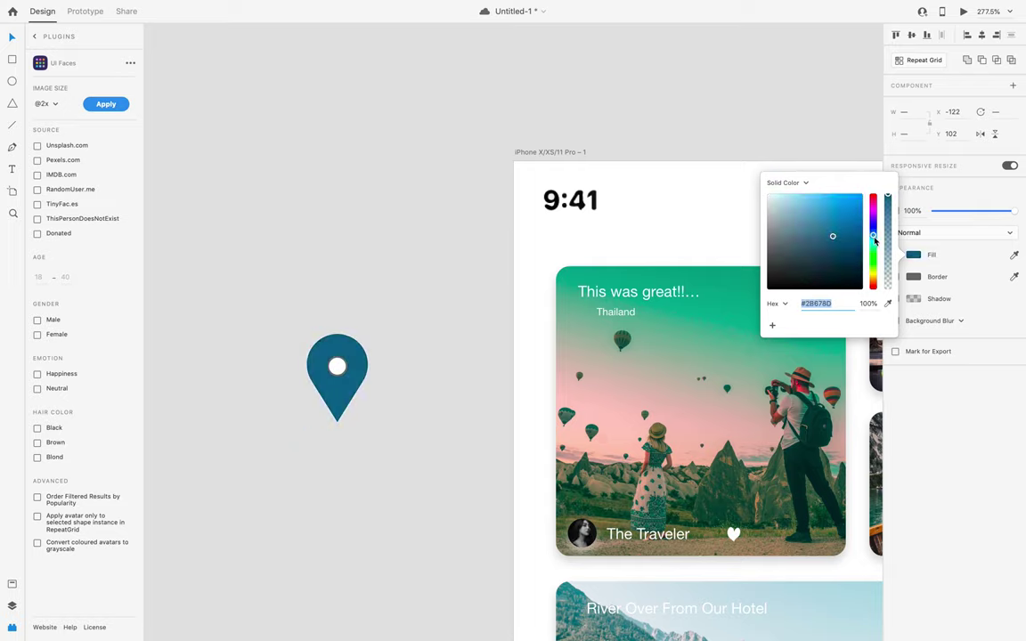
click(830, 204)
Remove the border from the pin's inner circle and group the pin's shapes
shift+click(318, 406)
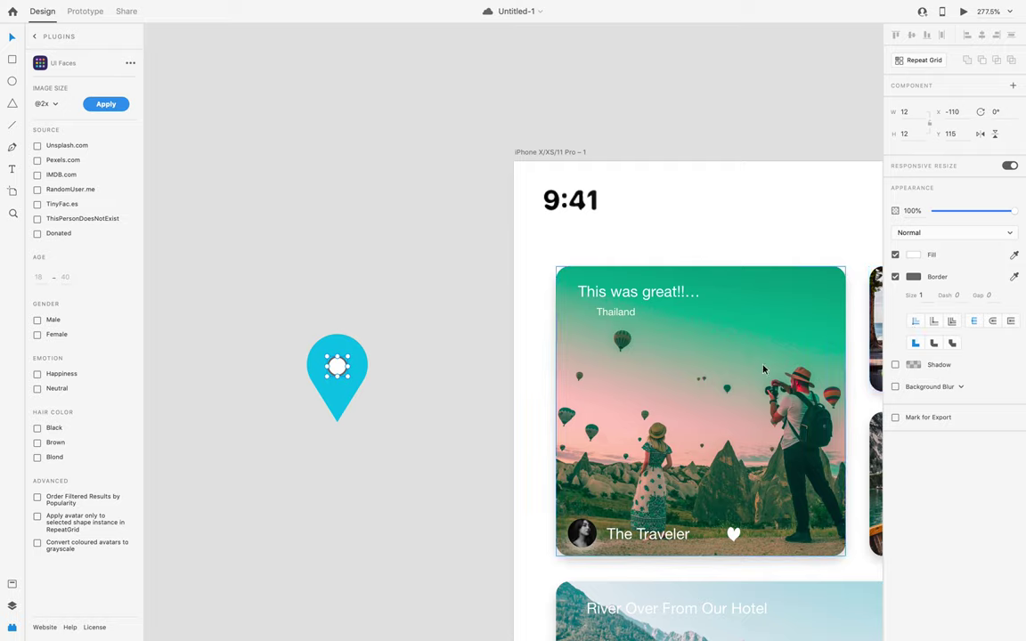
right_click(328, 361)
key(Escape)
Shrink the pin group and place it beside the "Thailand" label on the balloon photo
drag(367, 421, 339, 392)
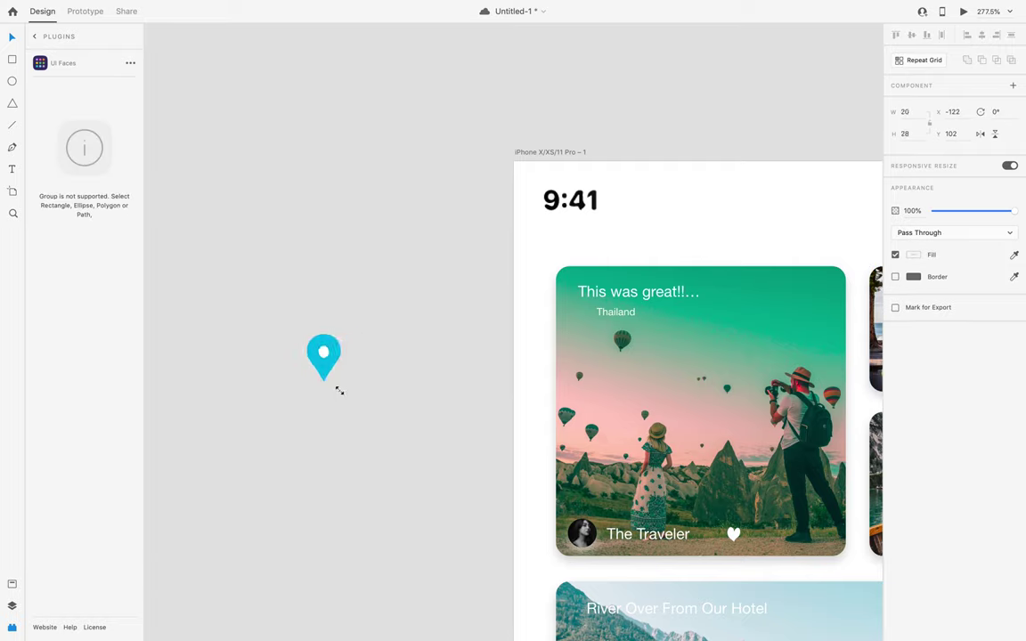
click(408, 355)
drag(323, 355, 584, 319)
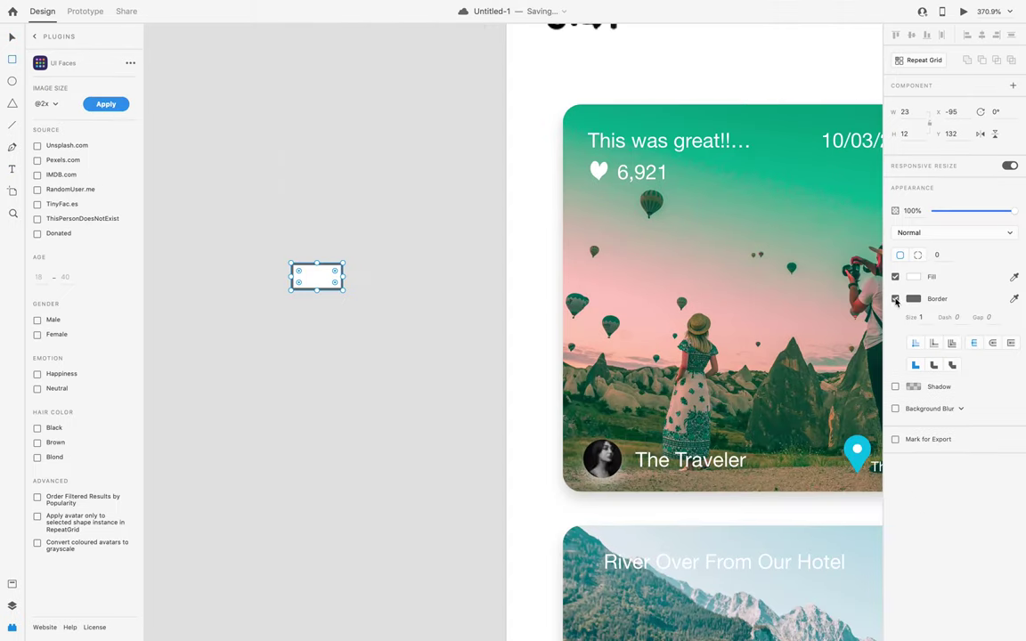
Remove the white rectangle's border and draw a borderless 5 × 4 triangle below it, rotated 180° to point down
scroll(305, 305, up, 5)
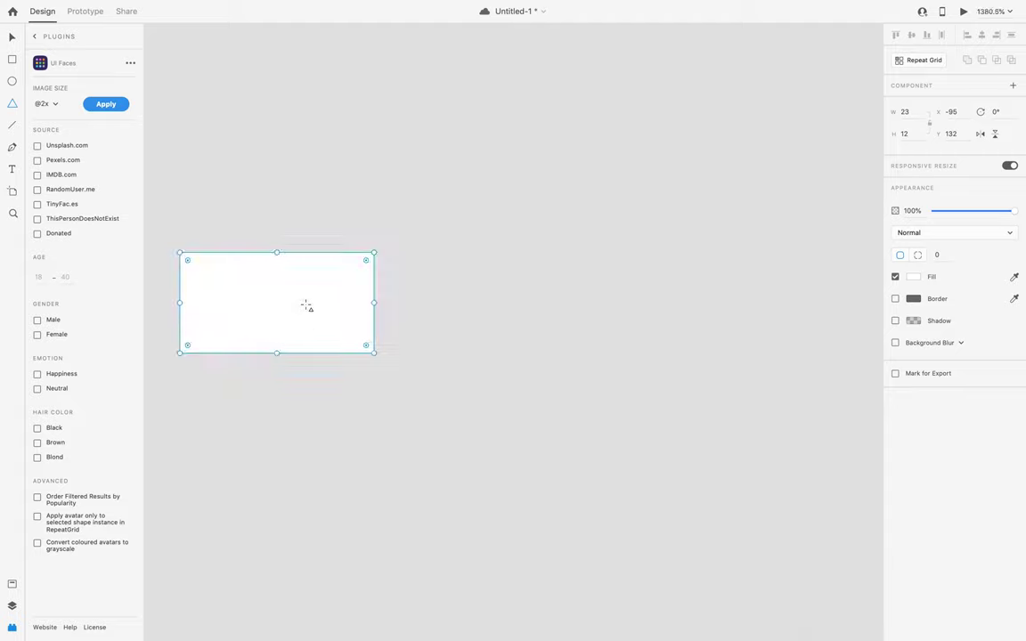
key(y)
drag(322, 381, 358, 413)
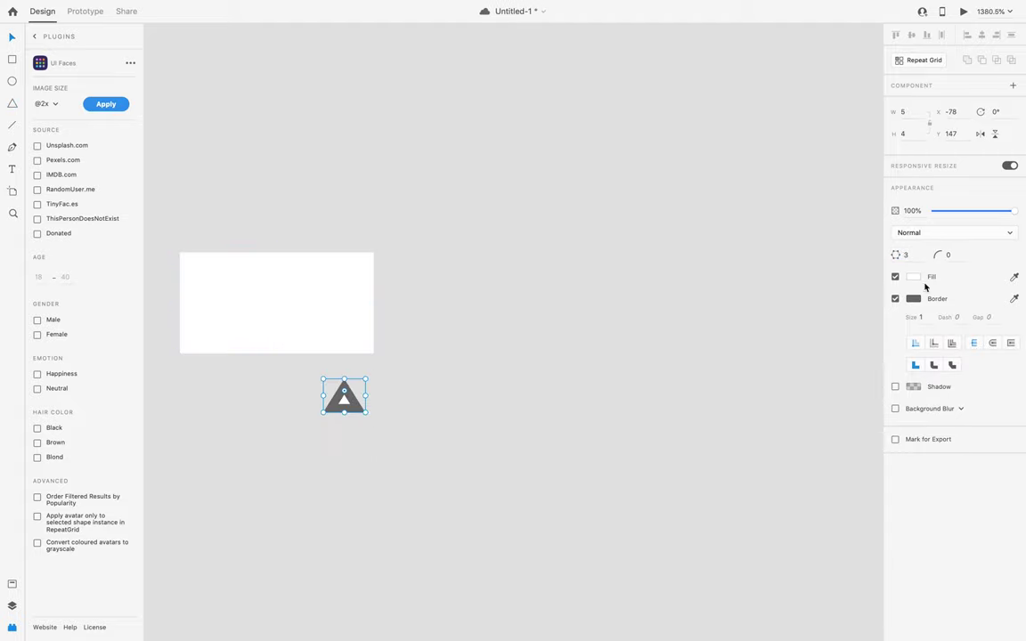
click(896, 298)
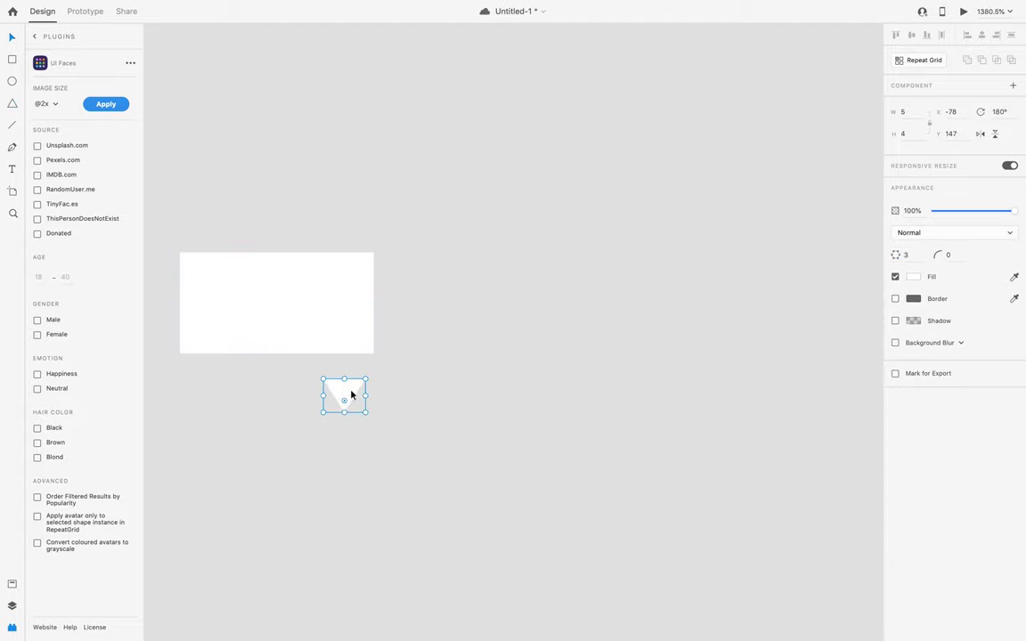
Place the grouped comment icon beside the like count on the balloon photo and copy the count next to it
scroll(434, 372, down, 10)
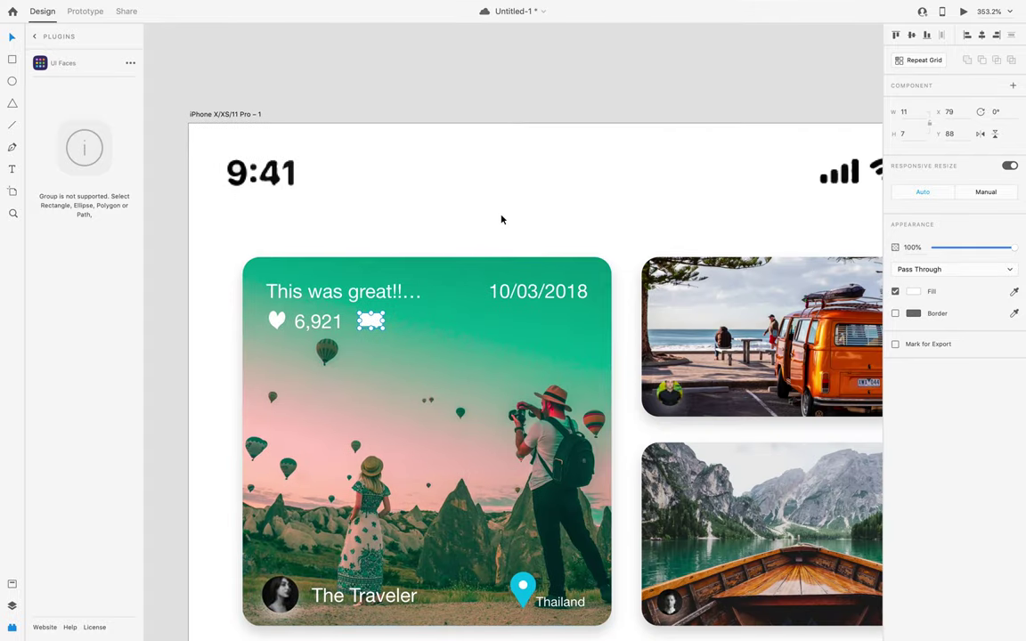
key(Escape)
drag(309, 323, 415, 326)
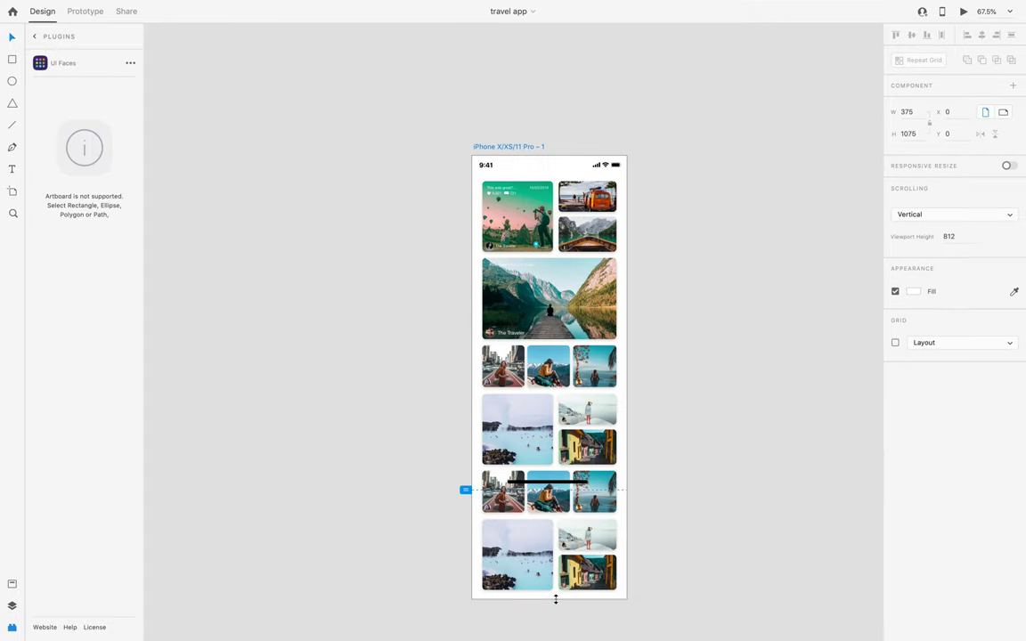
Preview the feed artboard and place a duplicate of it beside the original
click(964, 12)
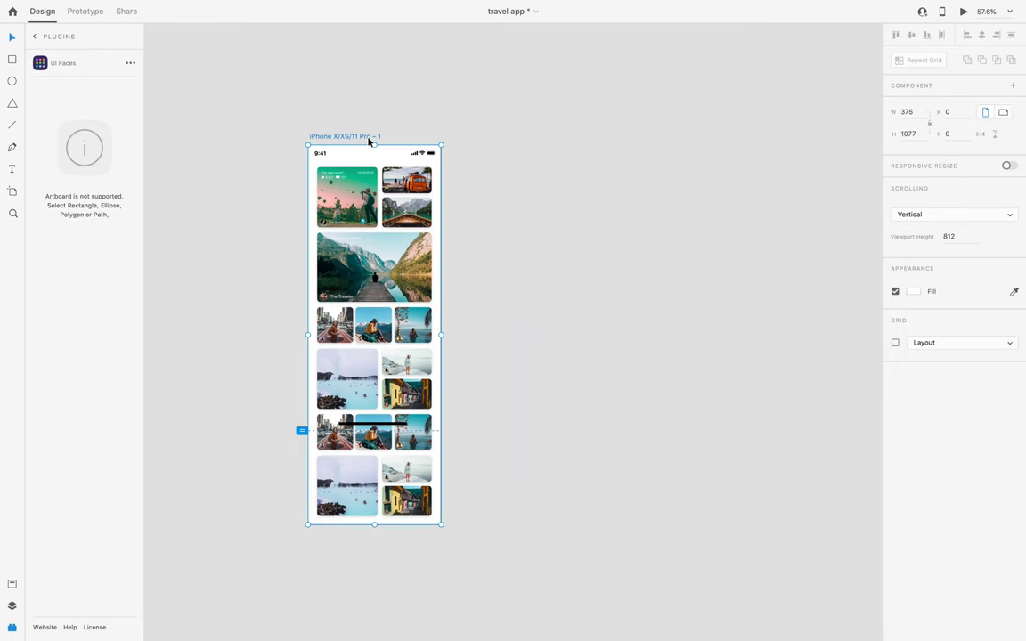
drag(369, 141, 525, 141)
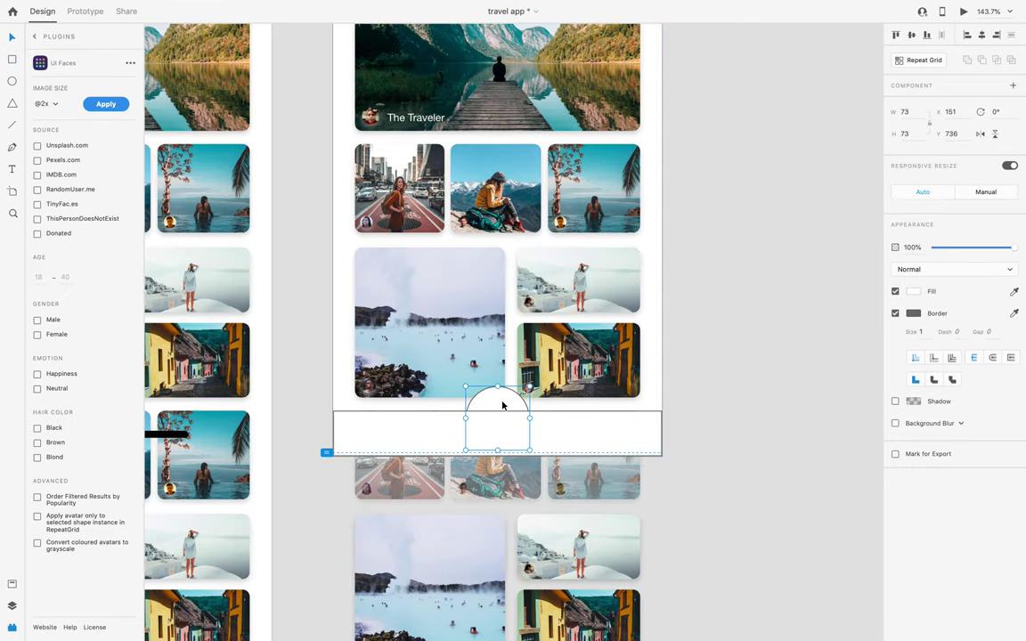
Arrange the stacking order of the white circle and bar so they sit over the photos on the duplicated feed artboard
right_click(509, 401)
click(549, 570)
scroll(783, 403, down, 2)
click(783, 403)
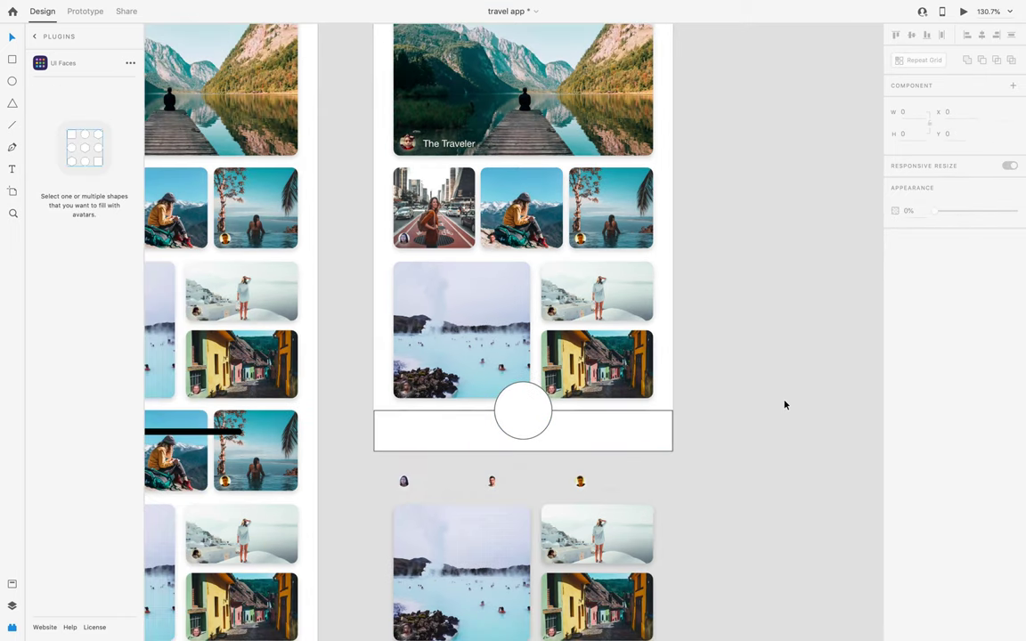
click(654, 428)
key(ctrl+shift+bracketright)
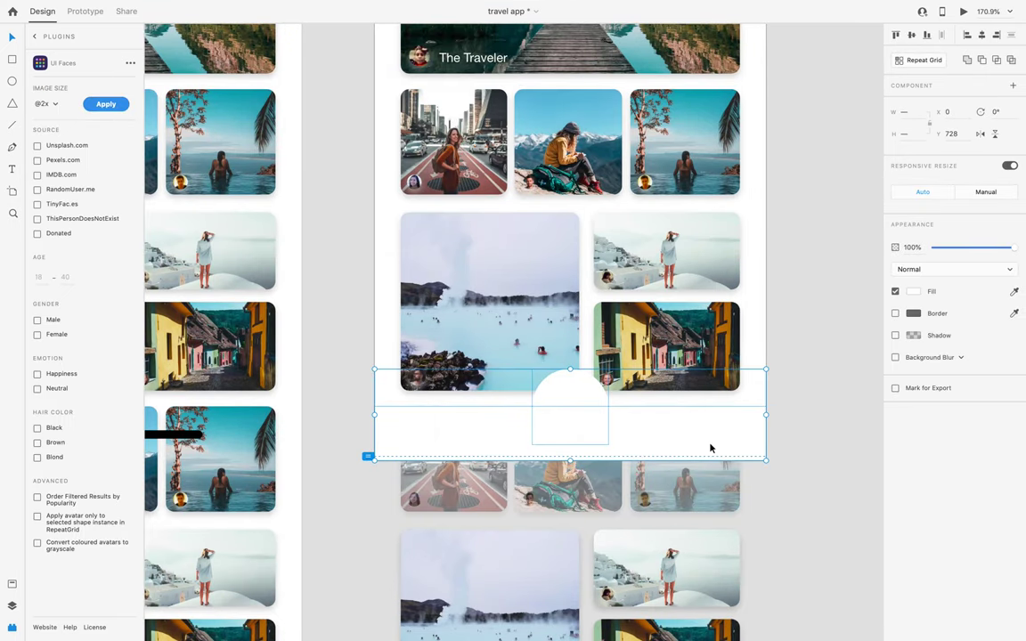
Group the navigation bar with its circle, fill the group with grey #9A9A9A and make it semi-transparent
right_click(710, 448)
click(789, 499)
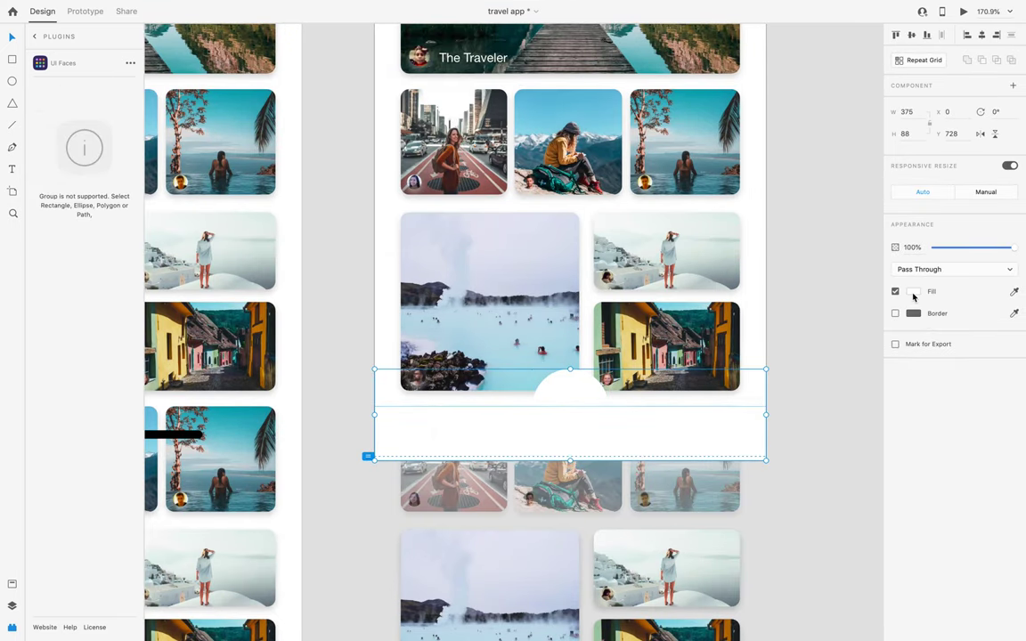
click(913, 291)
drag(748, 247, 746, 270)
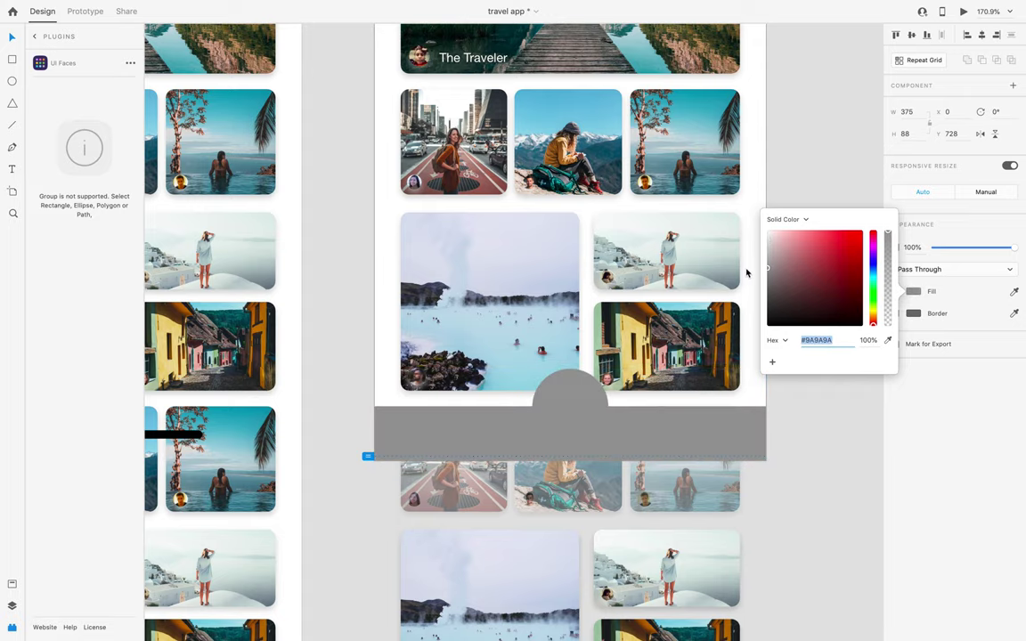
click(614, 470)
drag(1015, 251, 987, 253)
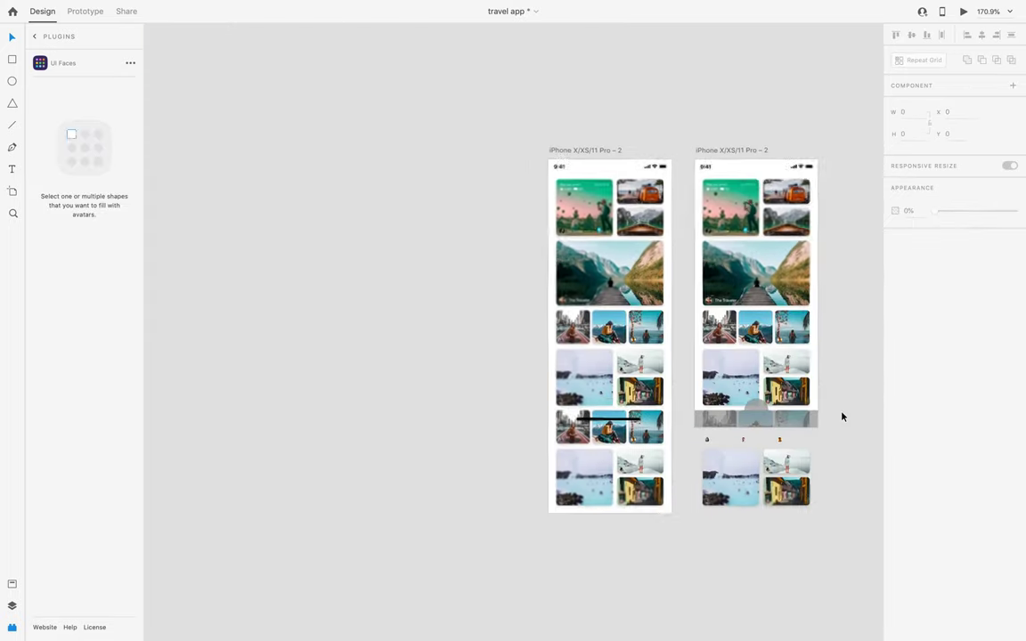
Draw an add-button circle over the navigation bar's bump and a small profile-head circle beside the artboard
click(12, 81)
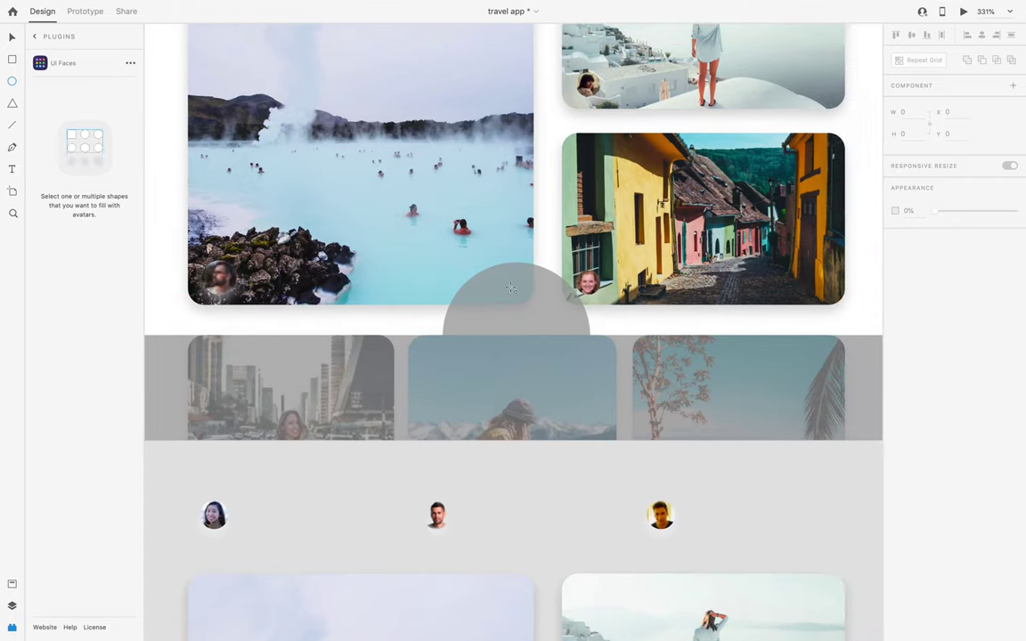
mouse_move(404, 287)
mouse_down()
mouse_move(516, 435)
mouse_move(514, 395)
mouse_move(573, 351)
mouse_up()
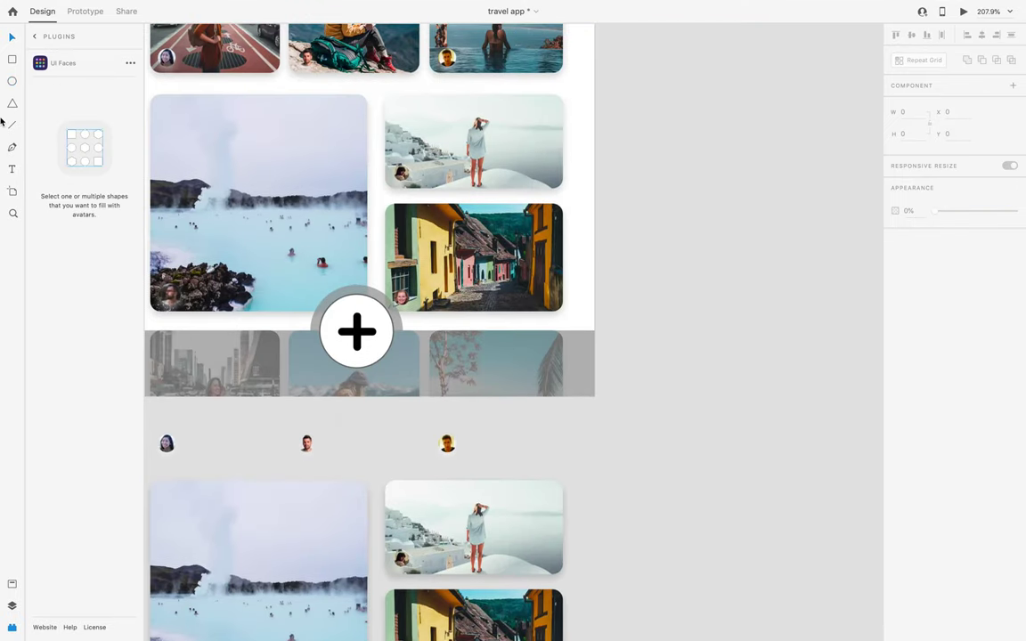
key(e)
drag(674, 332, 699, 359)
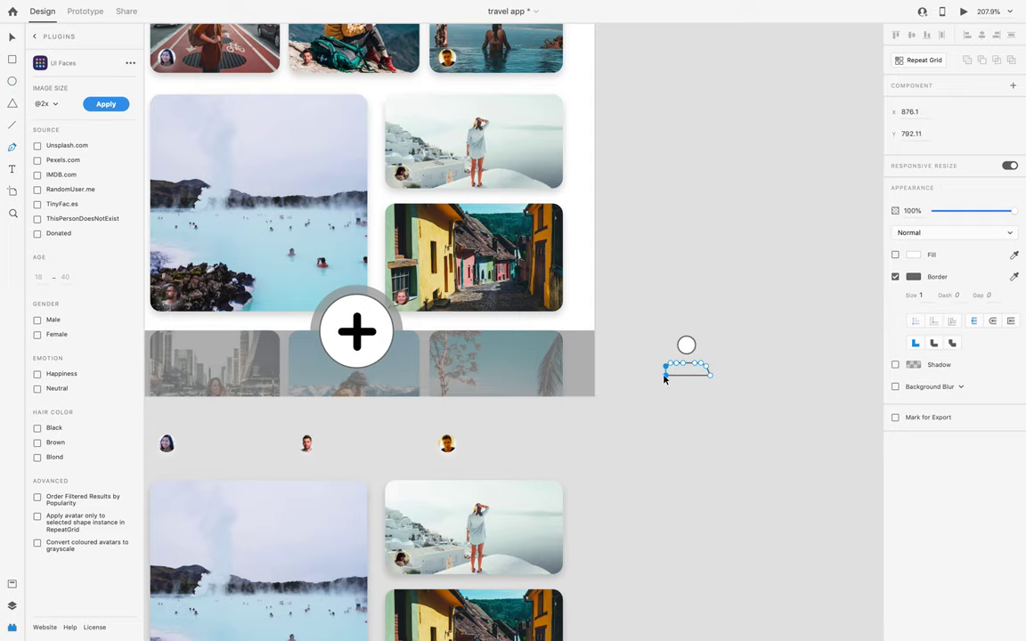
Draw a 16 × 16 square with a triangle on top of it beside the artboard as a home icon
drag(688, 471, 720, 503)
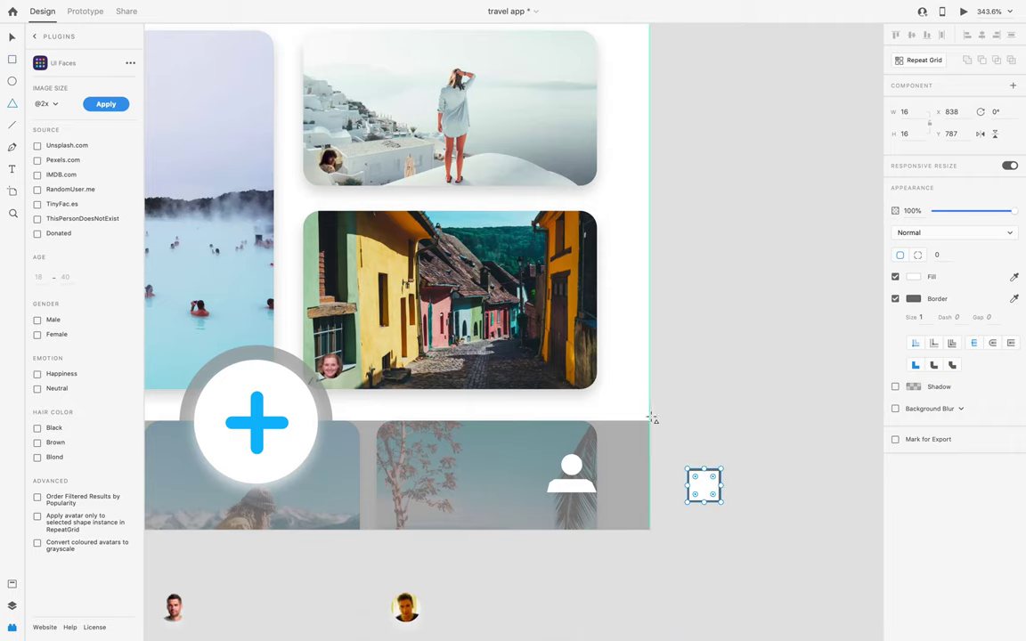
drag(677, 465, 715, 434)
scroll(732, 452, down, 10)
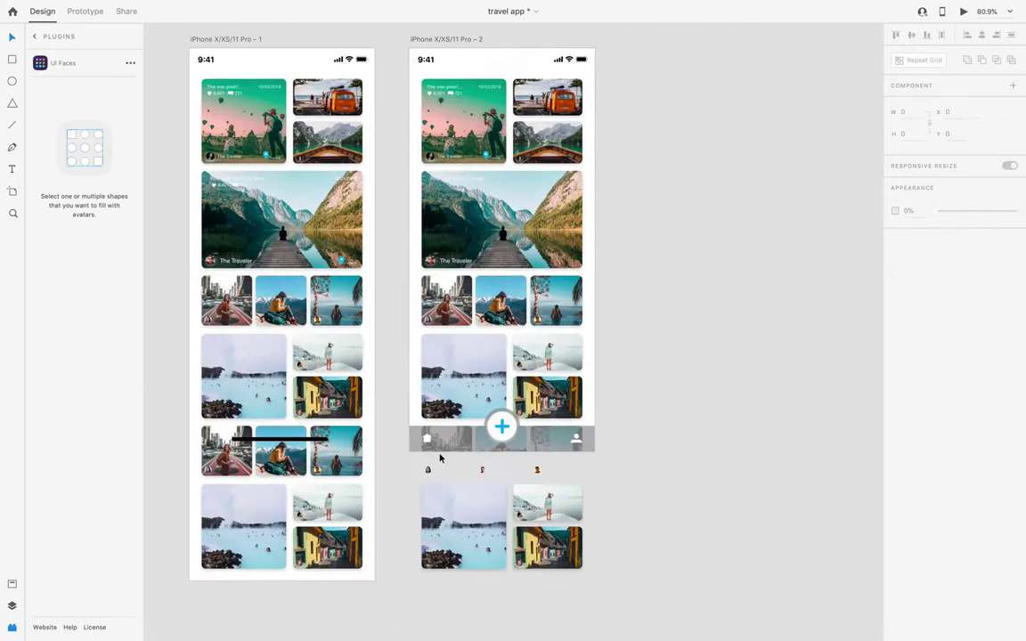
Fill the navigation bar's home icon with light blue and slightly raise the grey bar's opacity
click(439, 458)
click(721, 418)
scroll(534, 405, up, 3)
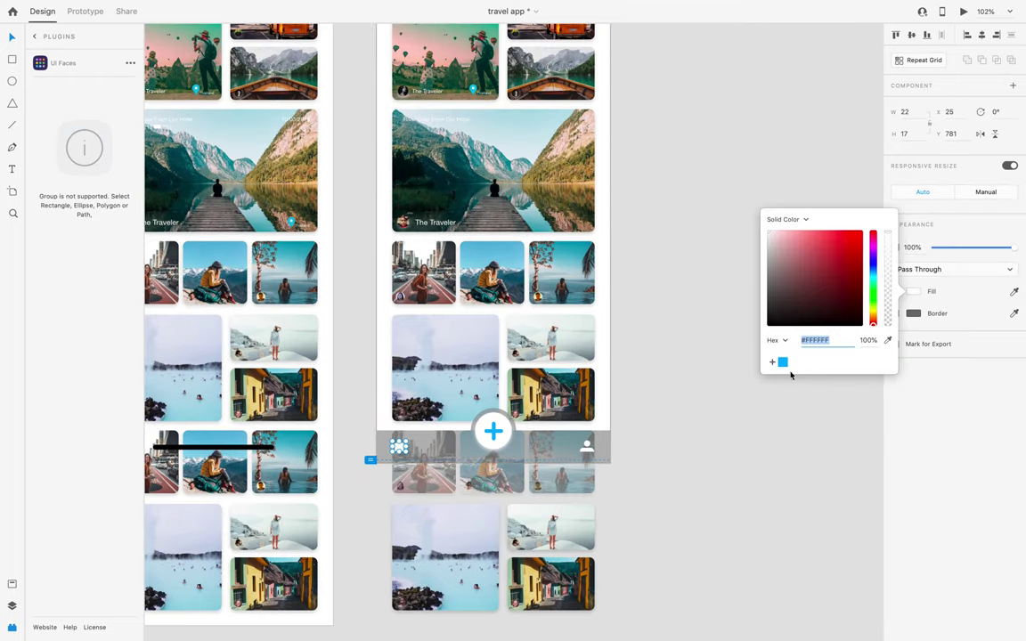
click(704, 479)
scroll(395, 435, up, 5)
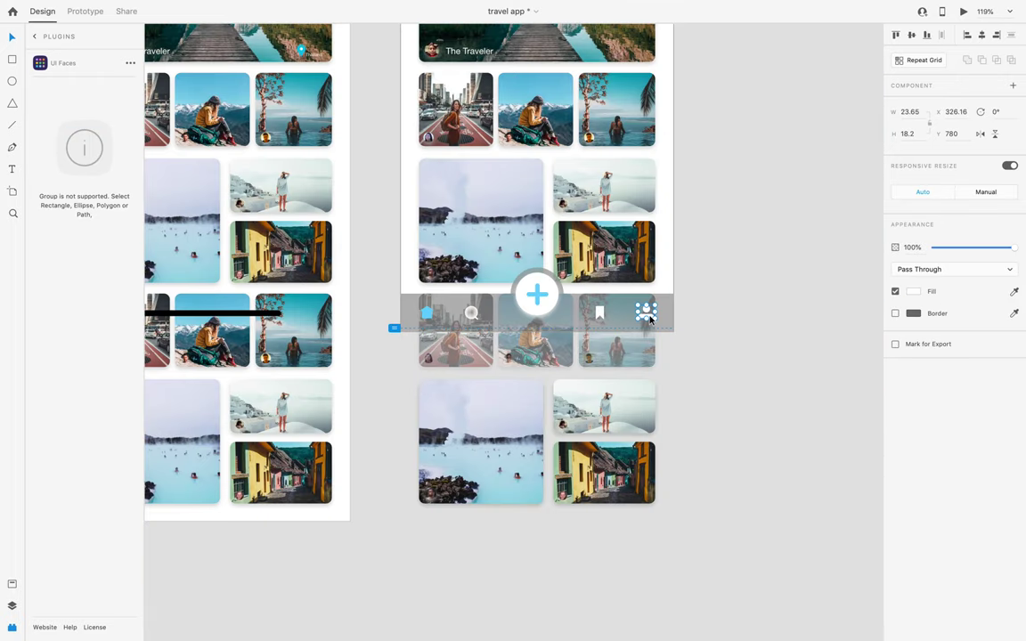
click(538, 326)
drag(991, 248, 998, 250)
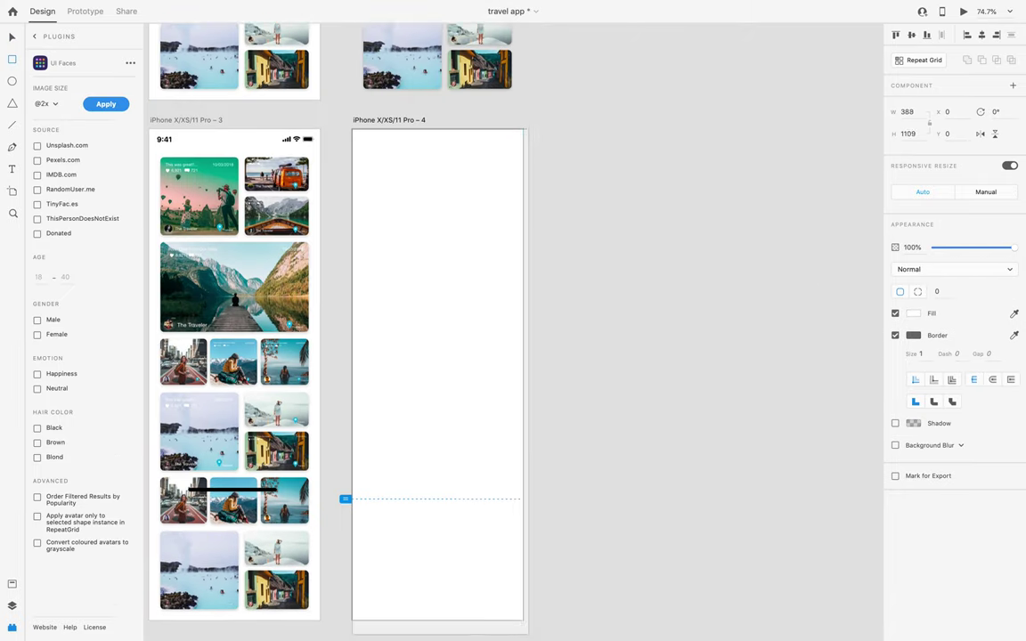
Select the overlay rectangle covering the fourth artboard and open its gradient fill for editing
scroll(525, 584, down, 1)
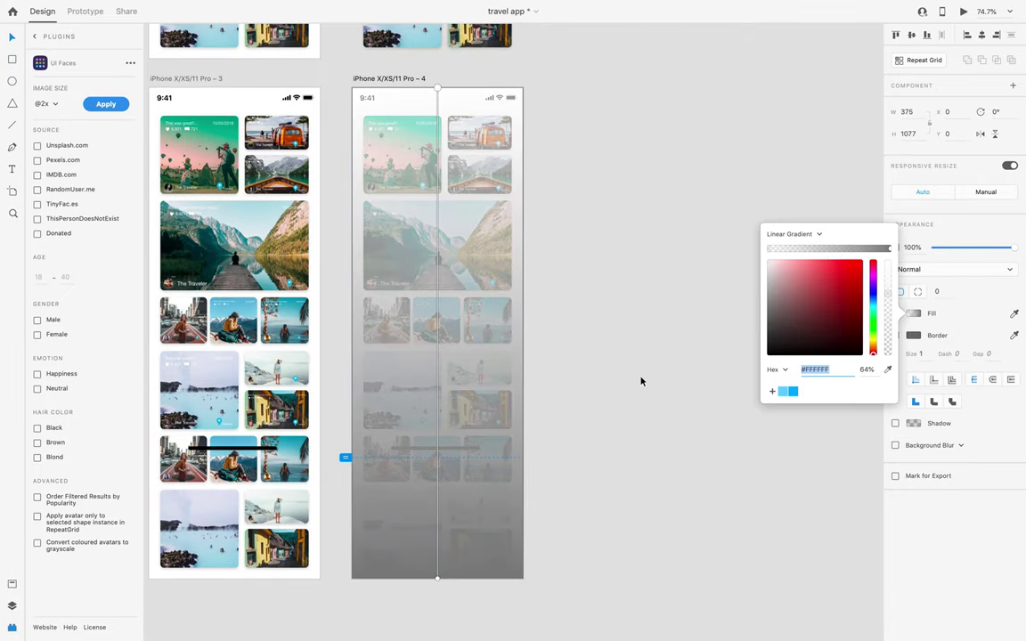
click(641, 381)
scroll(552, 360, down, 3)
click(552, 360)
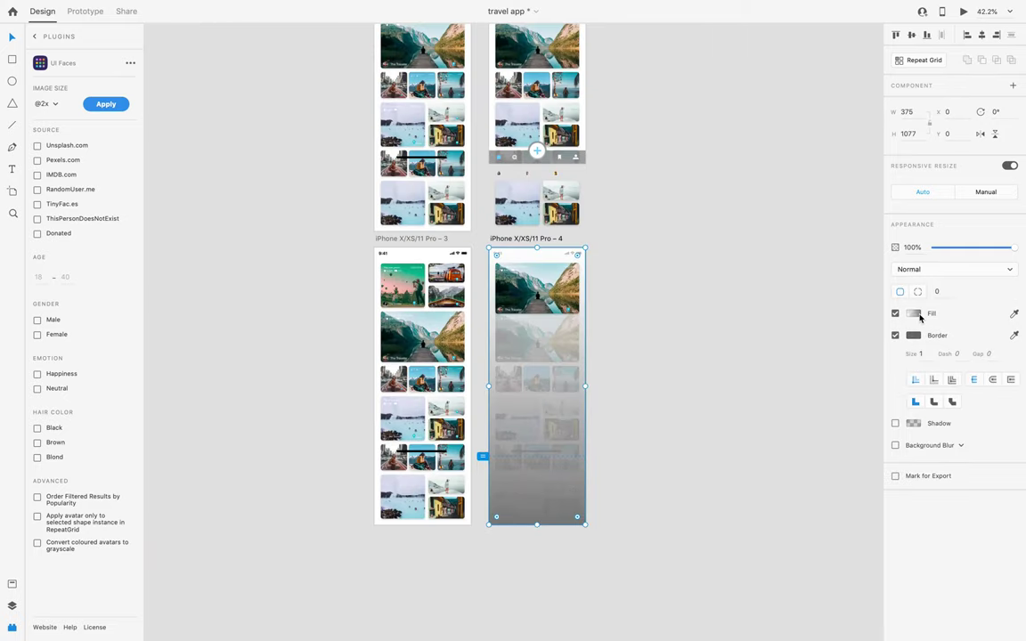
click(914, 314)
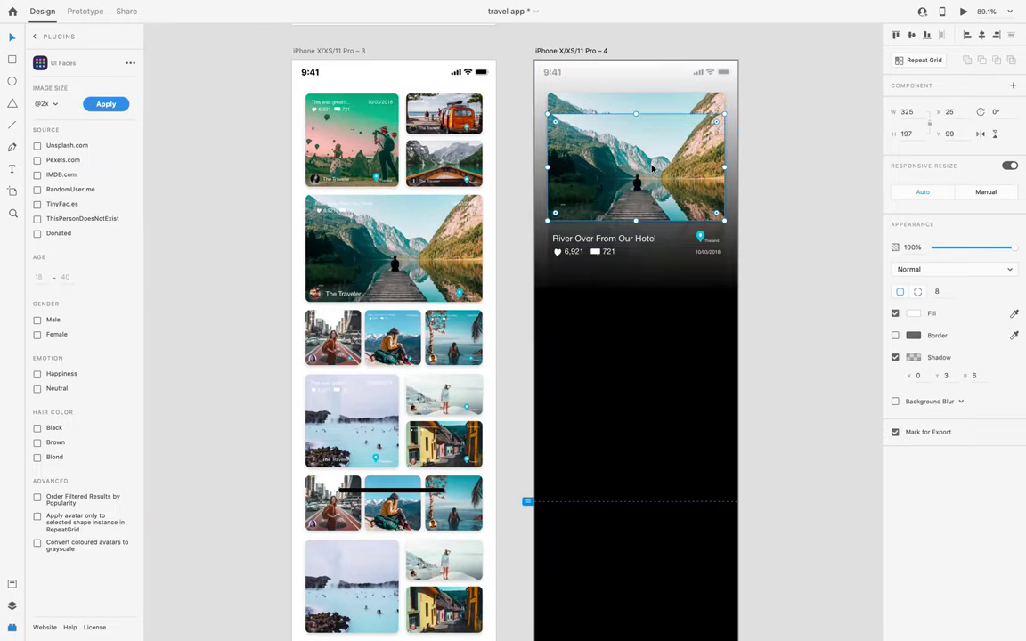
Send the copied mountain photo card backward by two layers on the fourth artboard
right_click(654, 165)
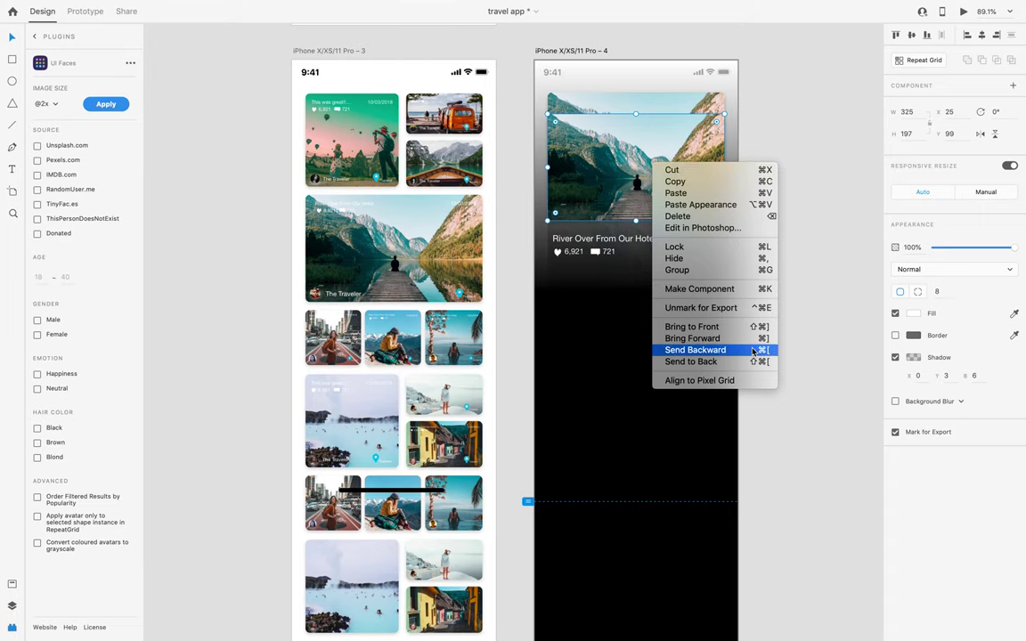
click(753, 350)
right_click(665, 172)
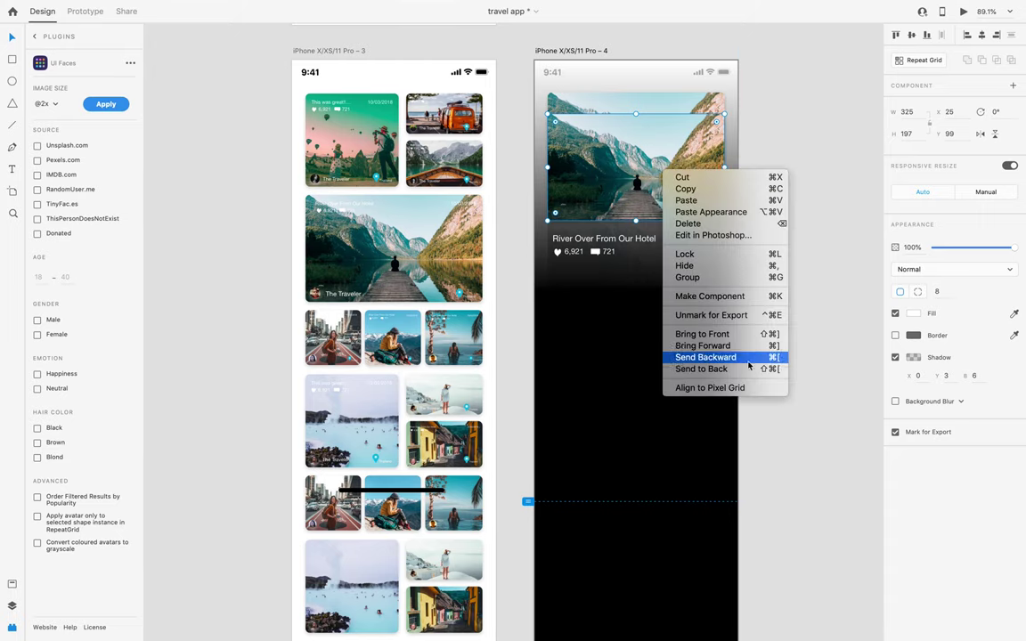
click(749, 360)
click(684, 207)
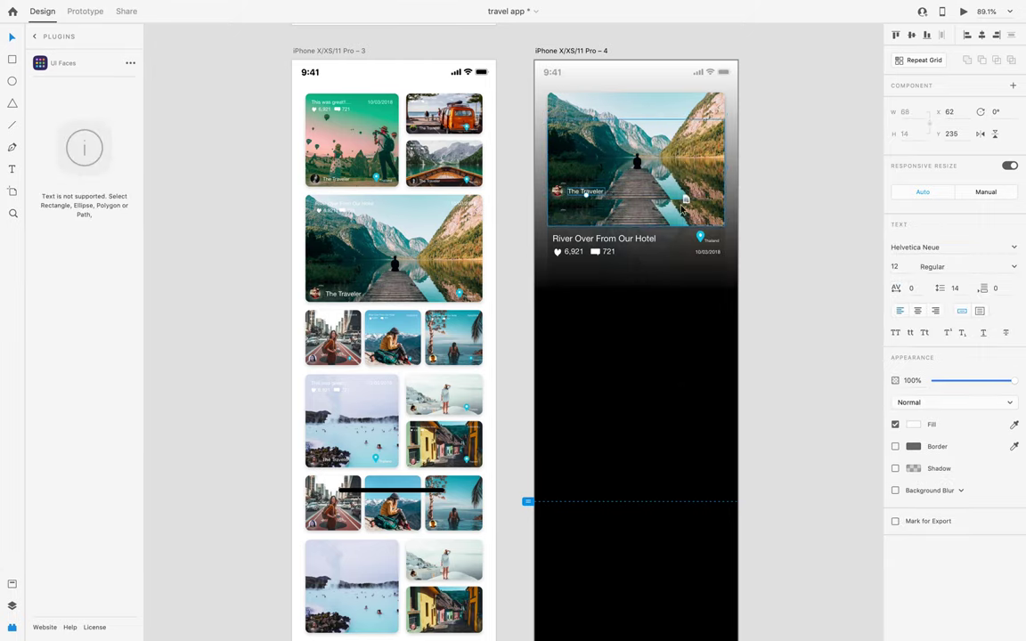
Move the copied text label into place on the detail screen and change it to "VIEW ON MAP"
key(super+3)
drag(525, 332, 526, 285)
key(Return)
text(Vi)
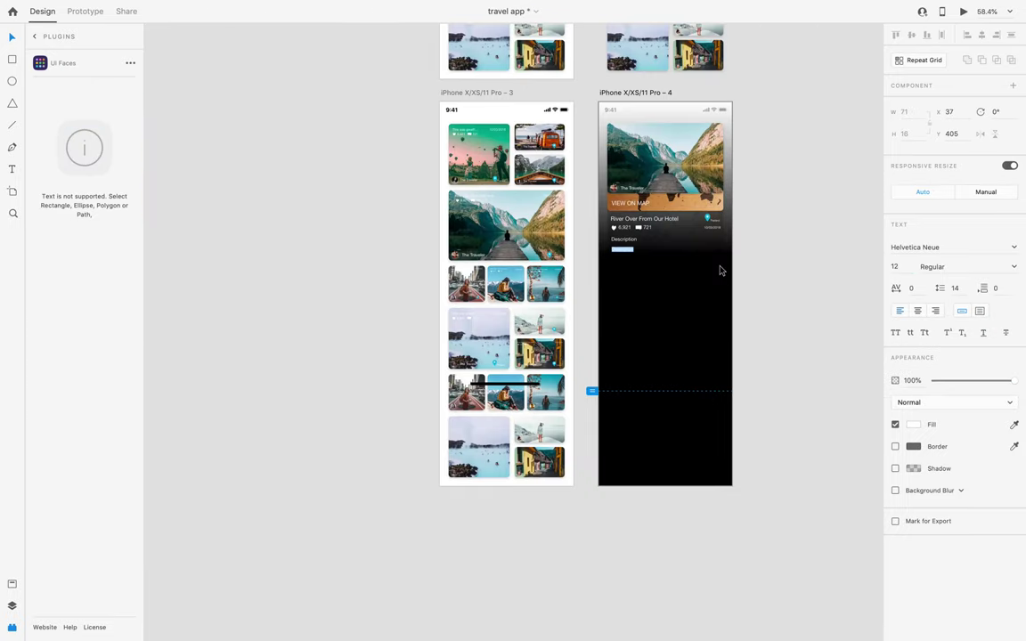
Remove the border from the white box under "Comments" and enable its shadow, opening the shadow colour
scroll(722, 268, up, 5)
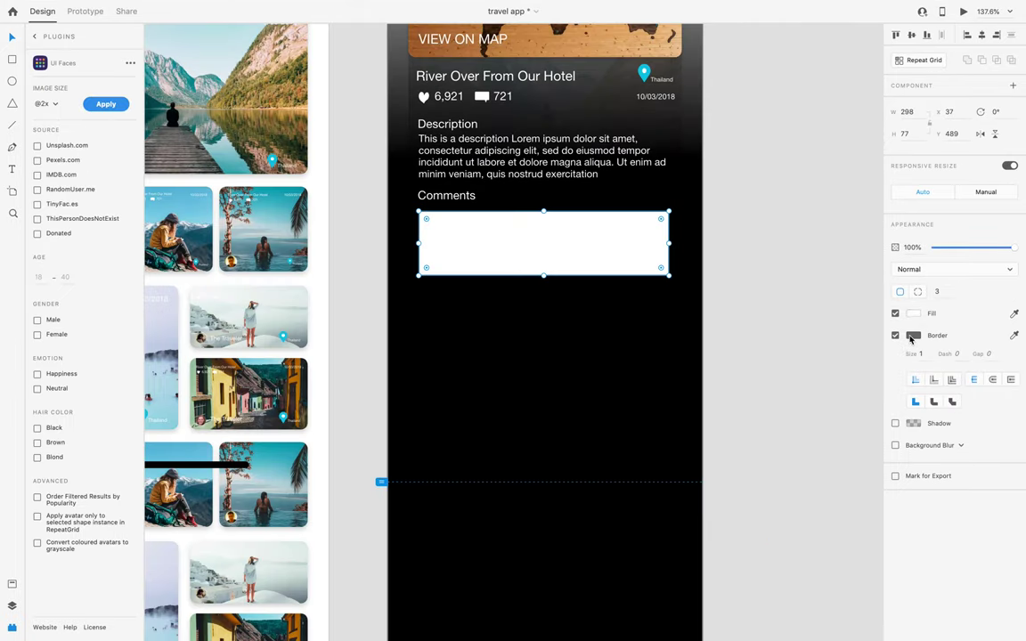
click(913, 335)
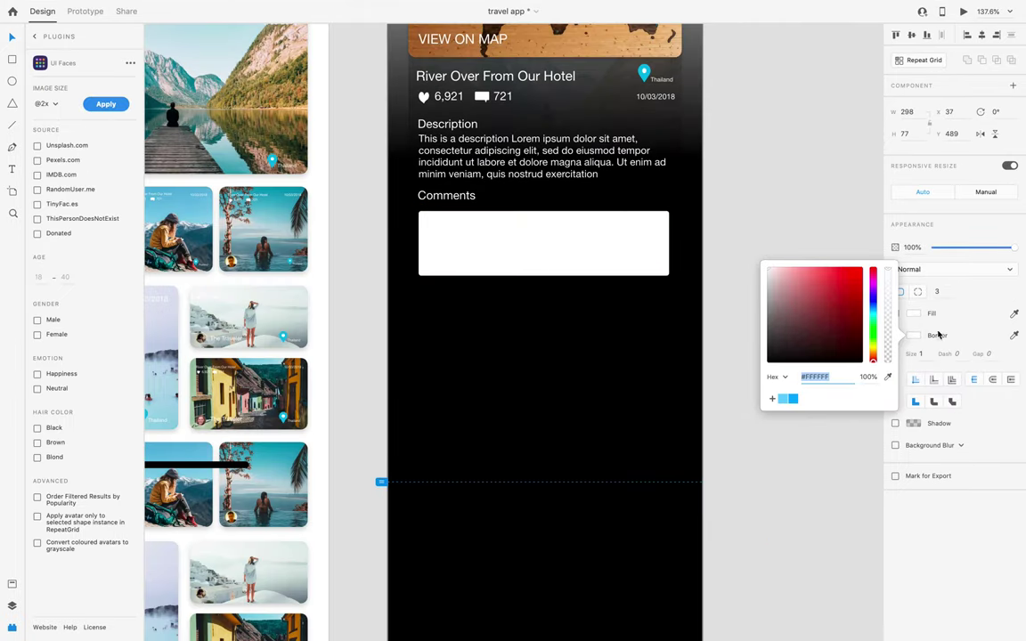
click(895, 335)
click(896, 357)
click(913, 357)
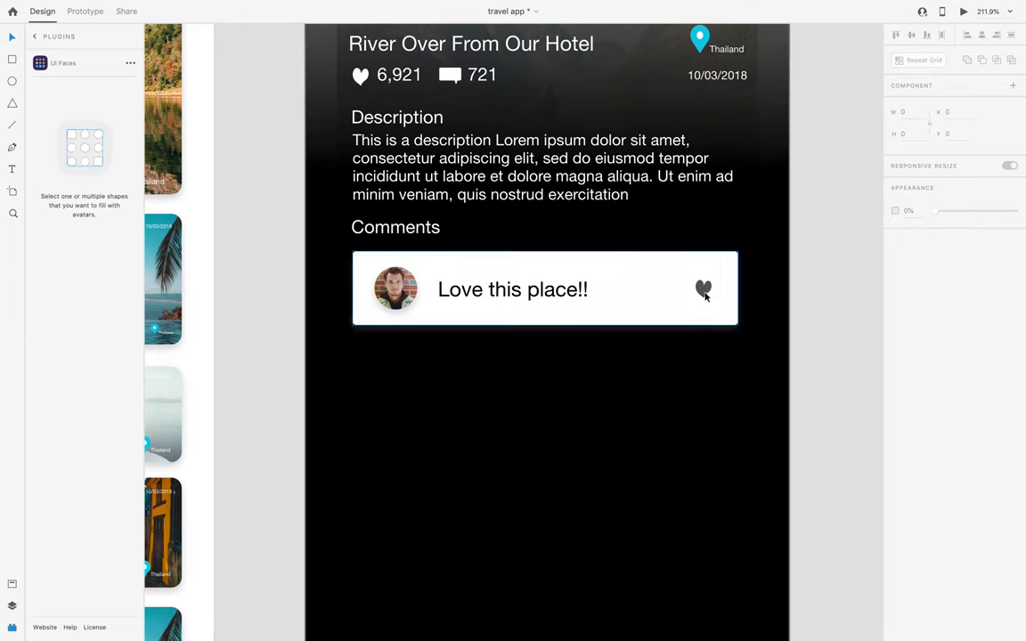
Reposition the heart icon in the "Love this place!!" comment and select a photo in the last row under "More From This area"
drag(704, 295, 688, 296)
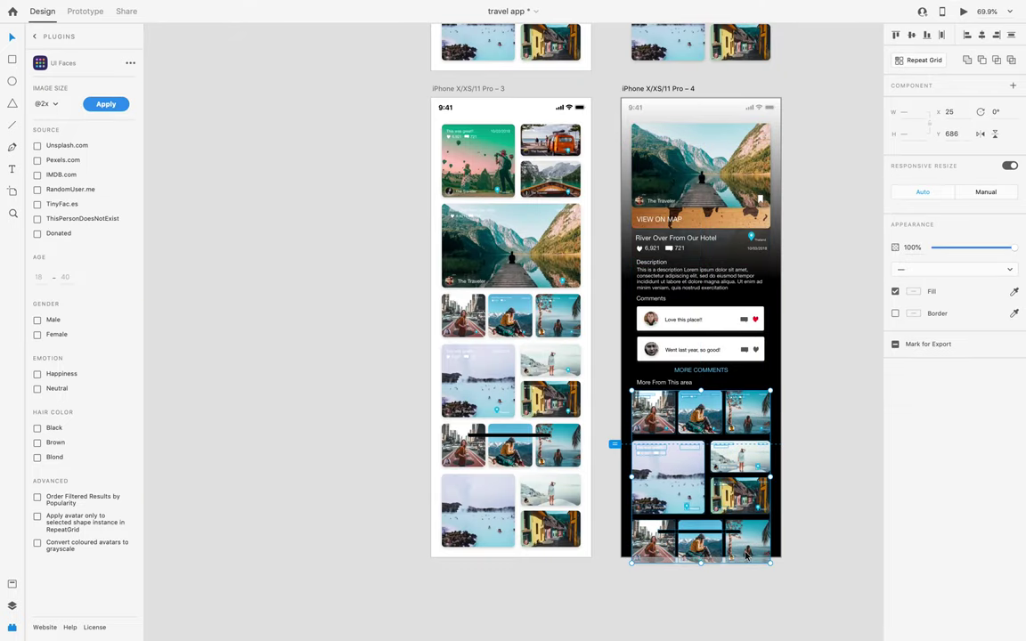
double_click(747, 556)
Change the map card's stacking order on the fifth artboard and move it up over the mountain photo
scroll(727, 536, right, 2)
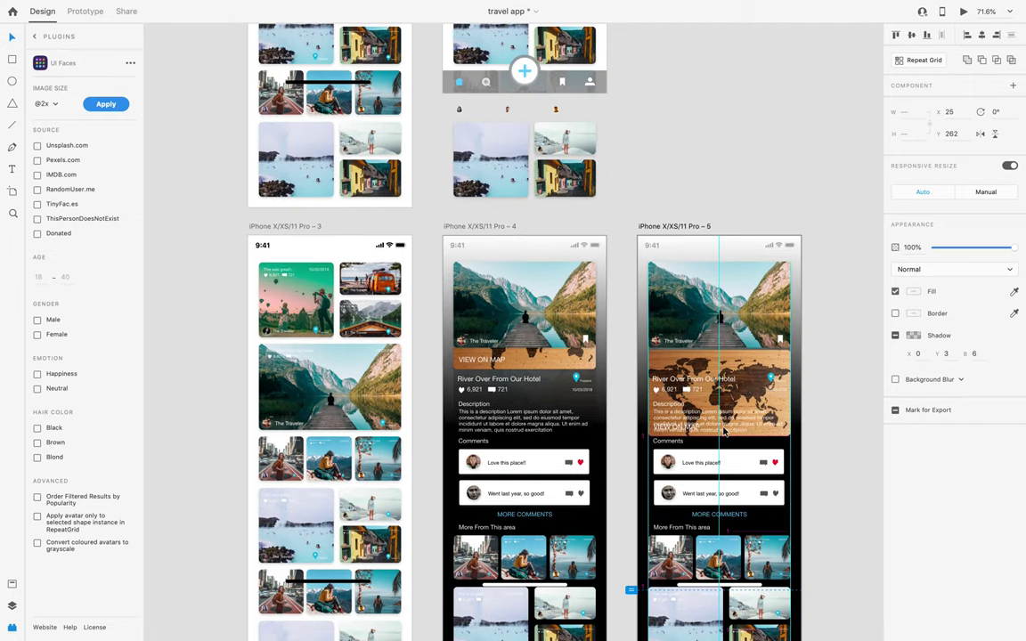
right_click(751, 369)
click(845, 556)
drag(719, 396, 719, 312)
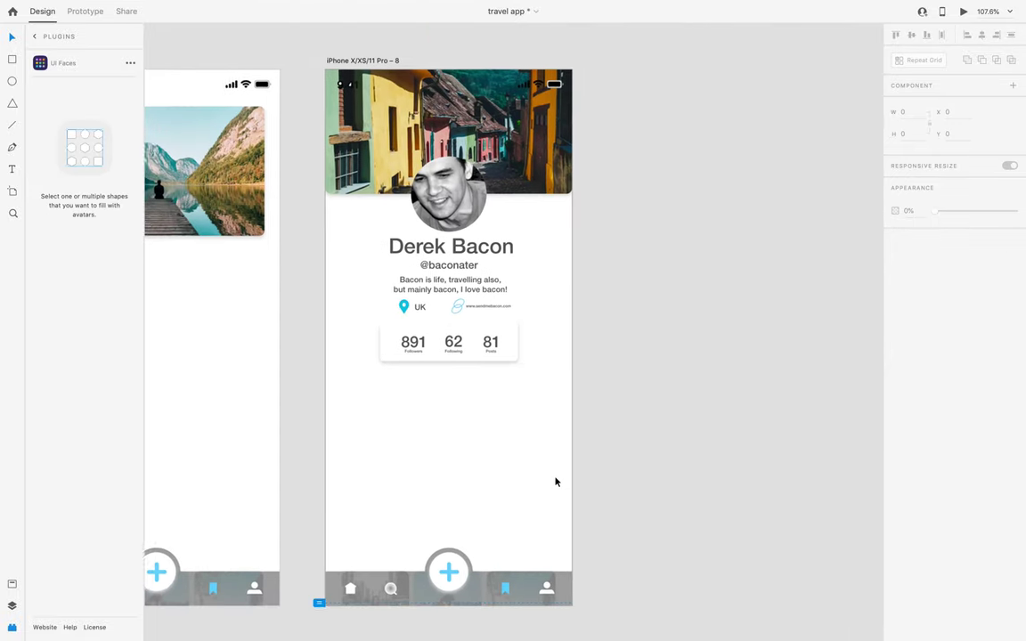
click(453, 341)
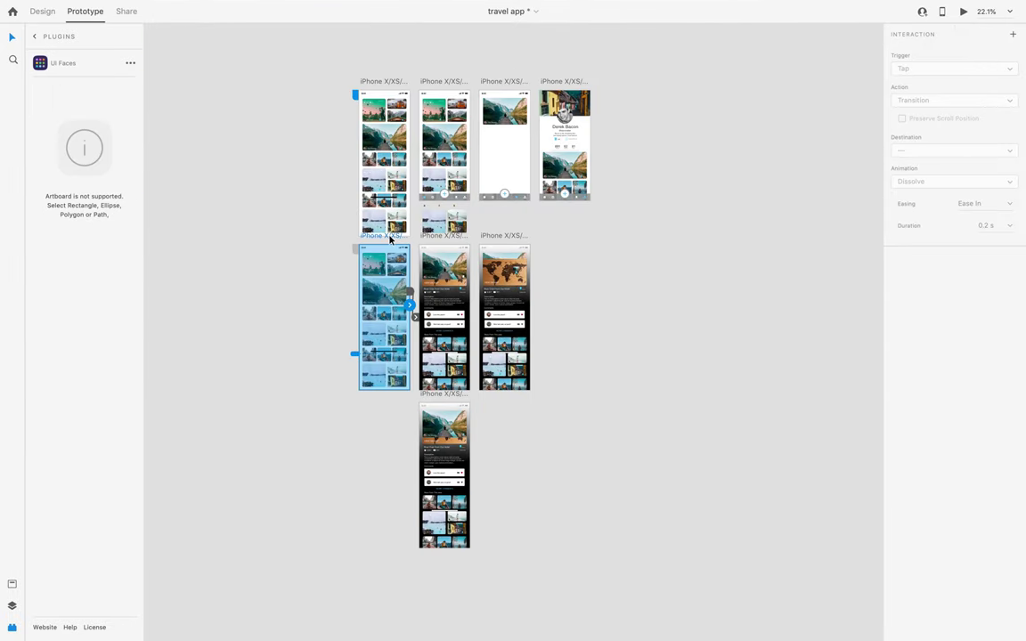
Delete the selected second-row feed artboard and select the first feed artboard
key(Delete)
click(376, 80)
Preview the prototype, checking the mountain photo's detail screen, its map view, and the bookmarks and profile screens
click(963, 11)
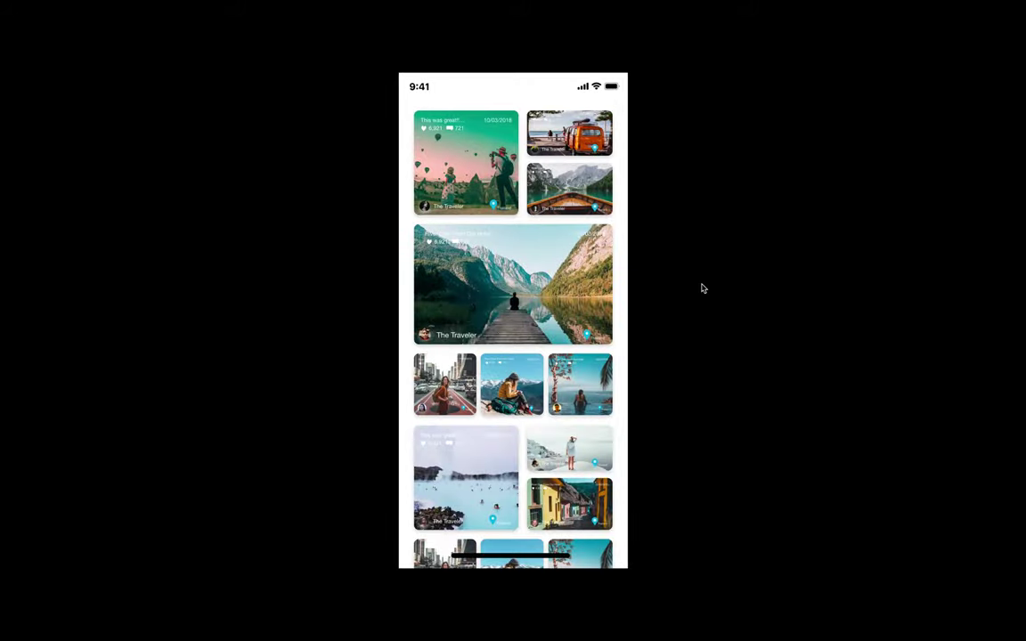
click(552, 292)
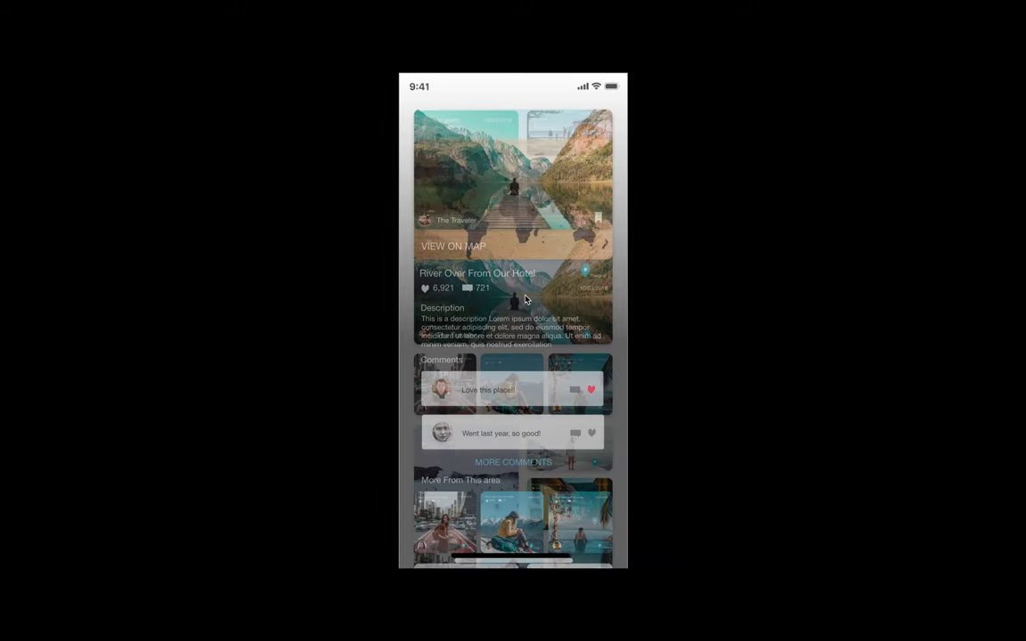
scroll(516, 357, down, 2)
scroll(516, 321, up, 2)
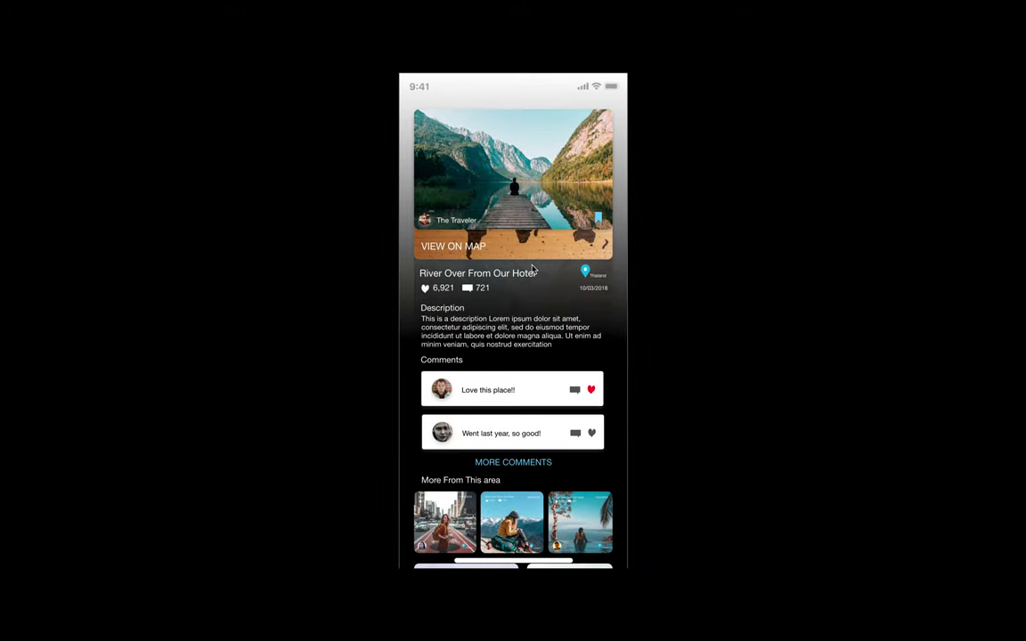
click(457, 255)
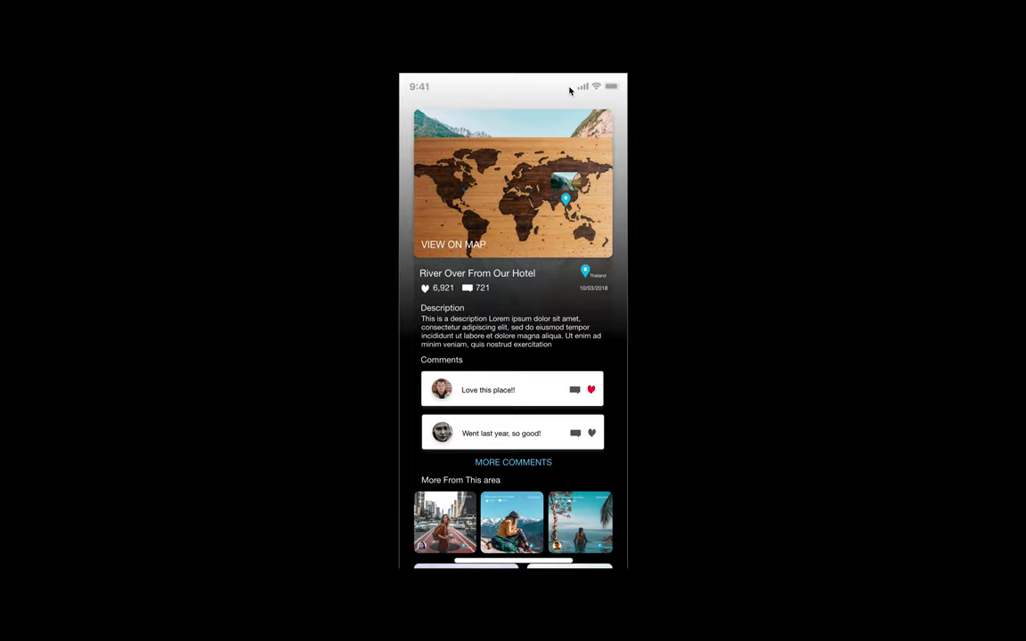
click(539, 192)
click(565, 555)
click(604, 559)
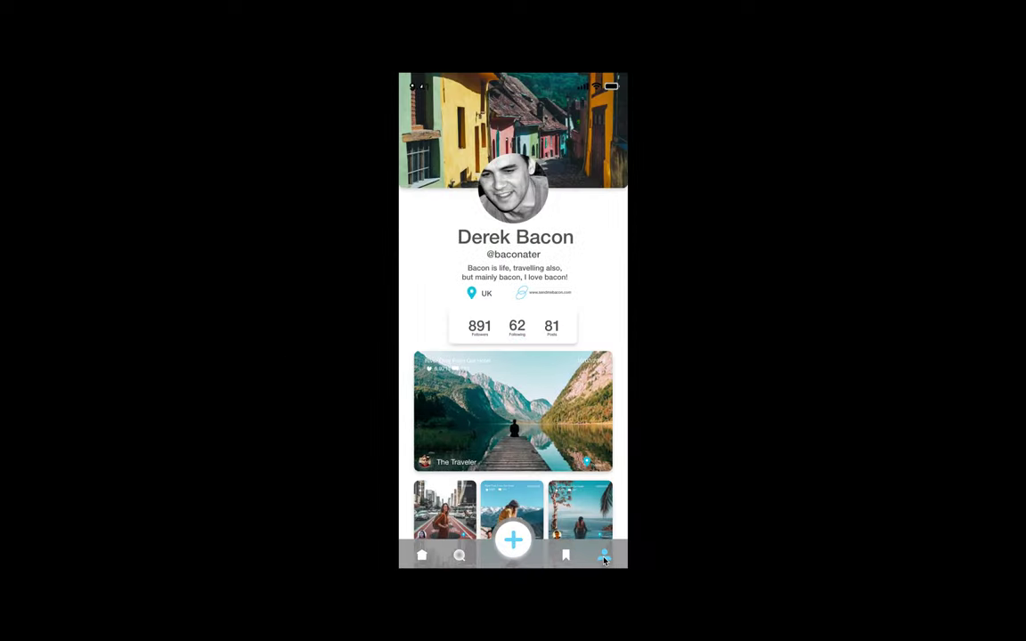